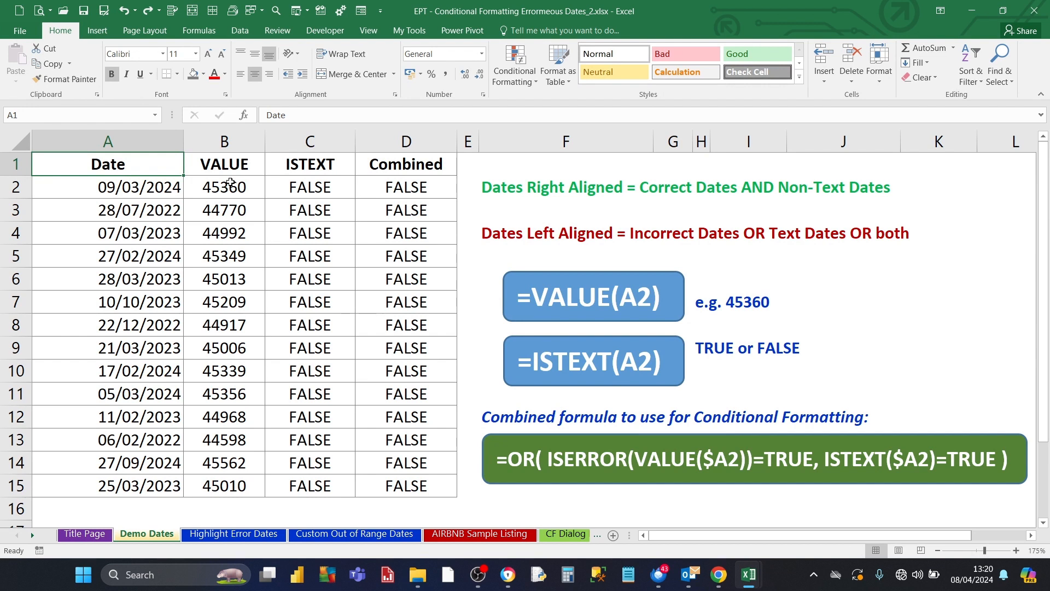
# Examine the VALUE formulas in B2 and B7 and the ISTEXT formula in C2
pyautogui.click(230, 183)
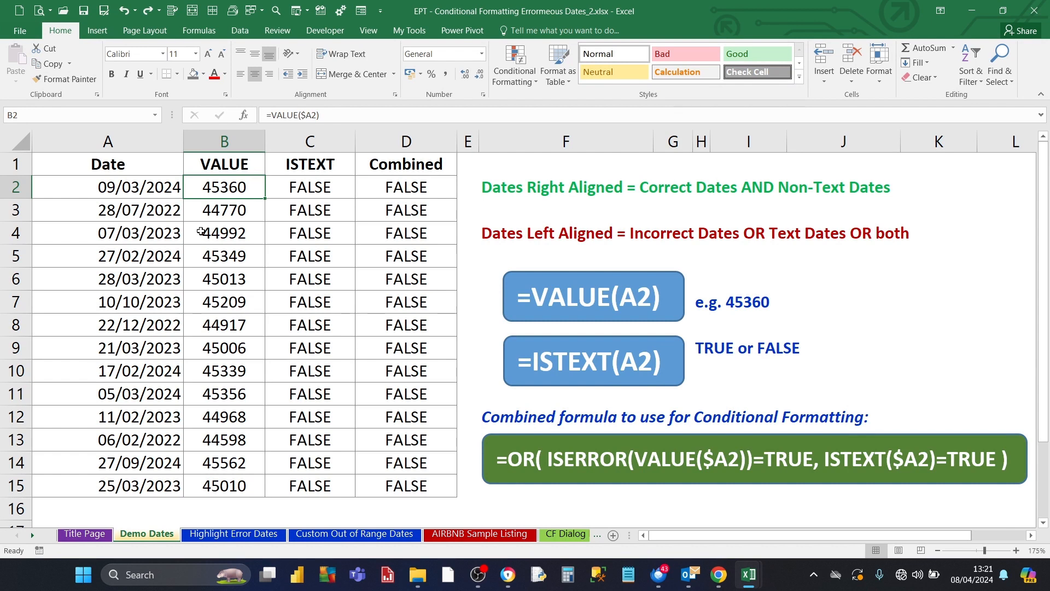
pyautogui.click(219, 305)
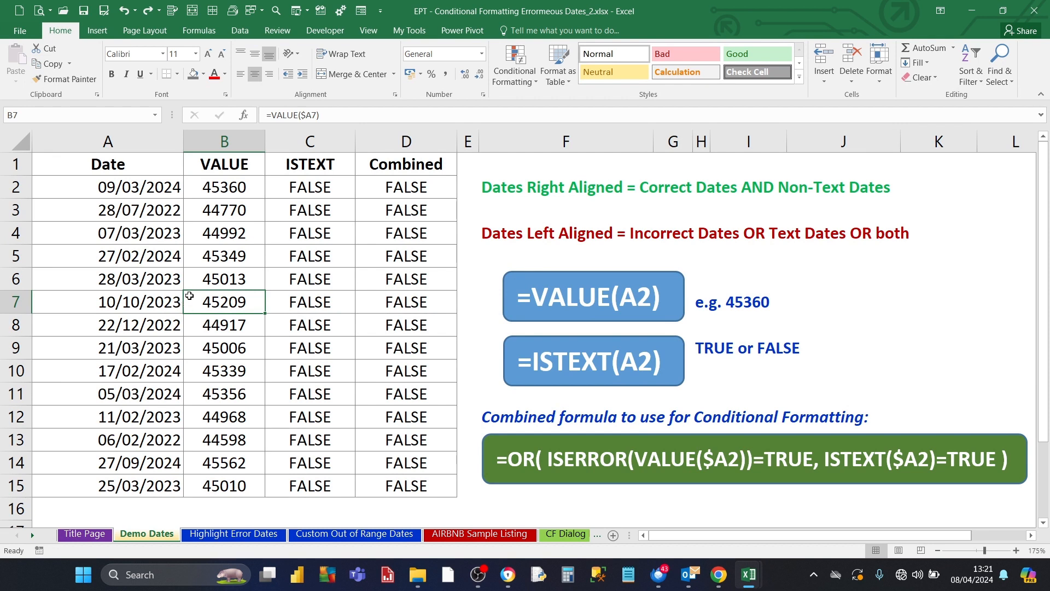
pyautogui.click(290, 186)
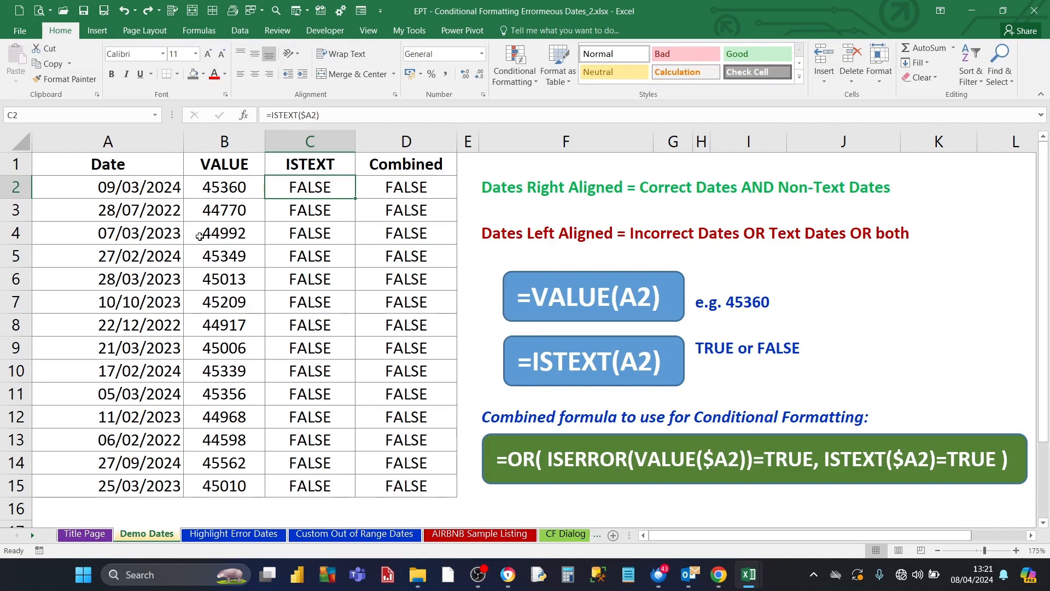
# Change the date in A5 to the double-slash error entry 27//02/2024
pyautogui.click(125, 249)
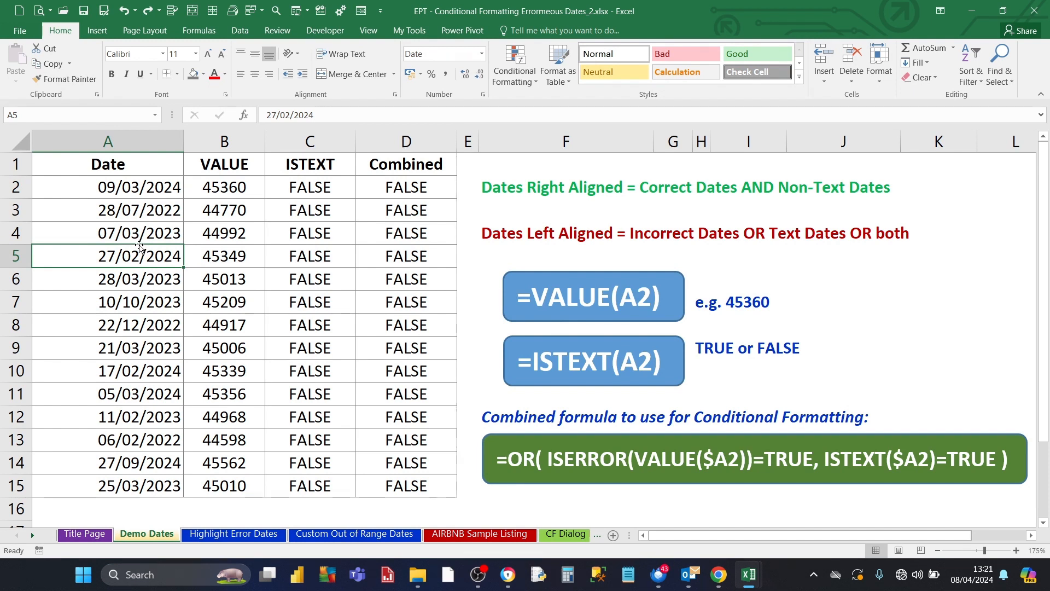
pyautogui.click(278, 112)
pyautogui.click(279, 113)
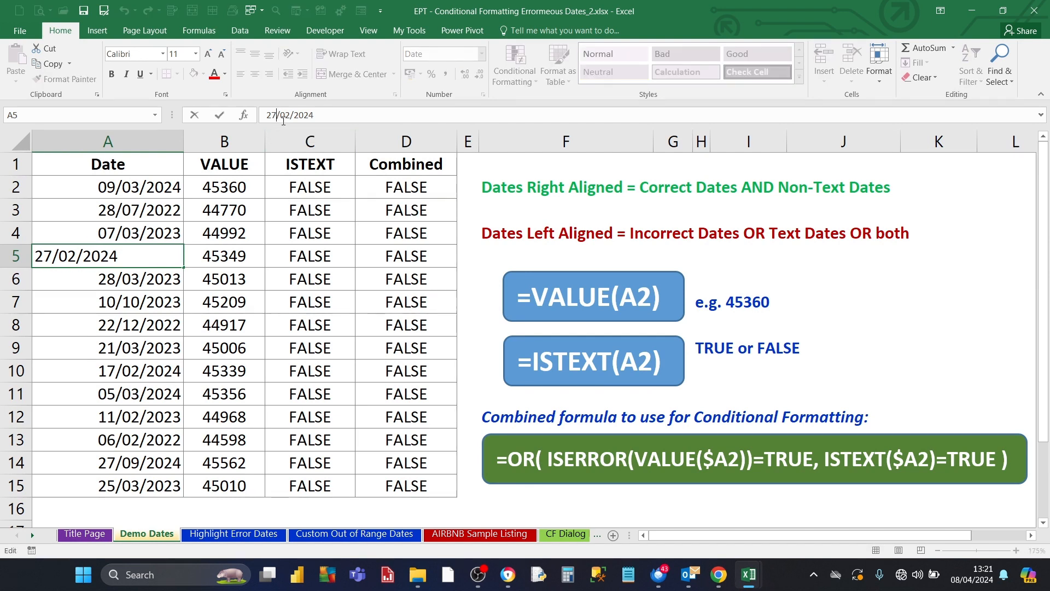
pyautogui.write('/')
pyautogui.press('Return')
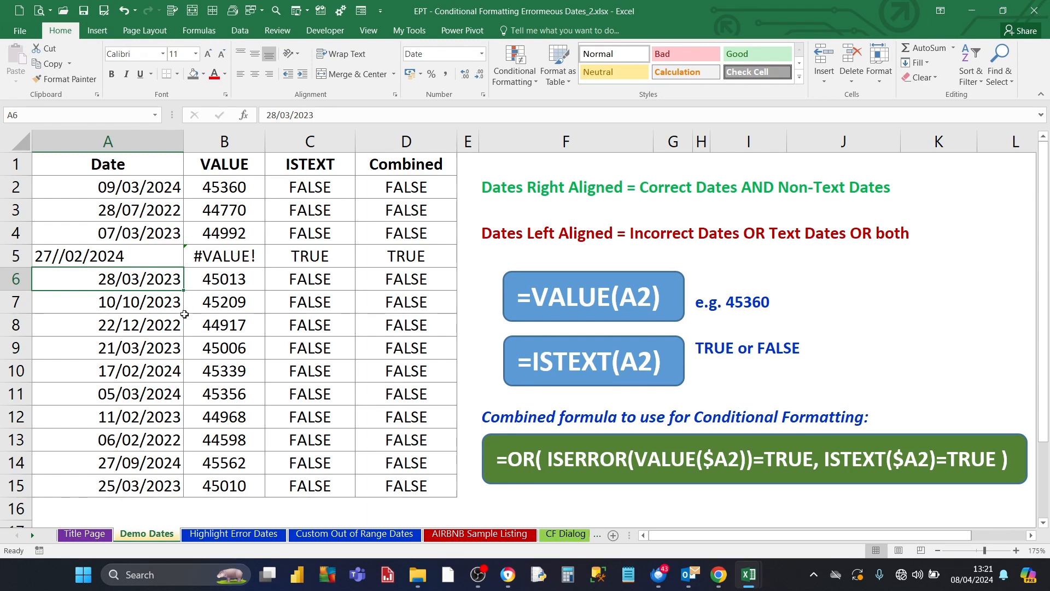
# Change the date in A8 to 22.12/2022, with a dot in place of the first slash
pyautogui.click(149, 327)
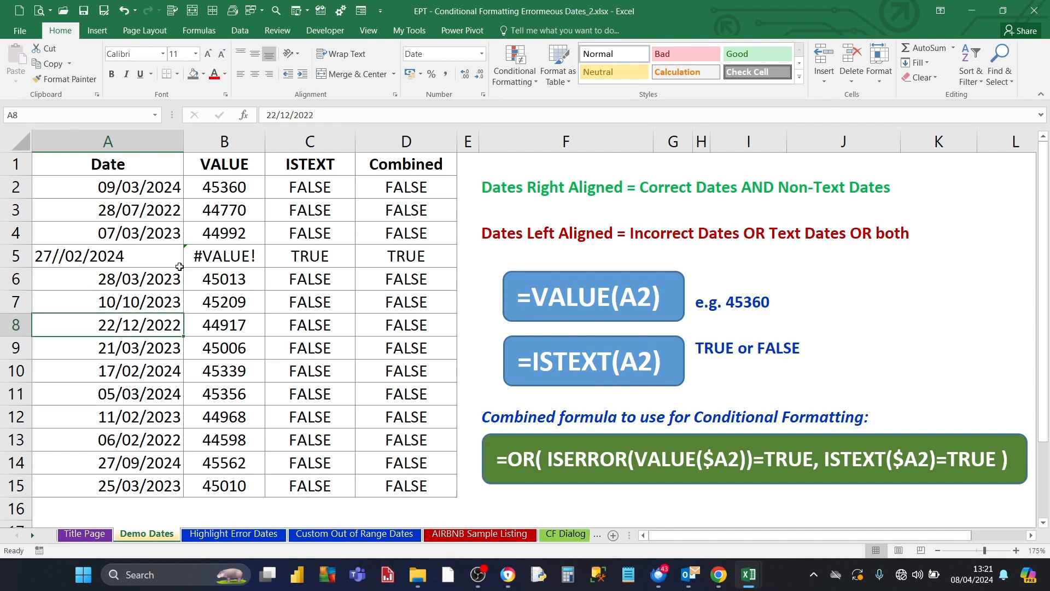
pyautogui.click(280, 115)
pyautogui.press('BackSpace')
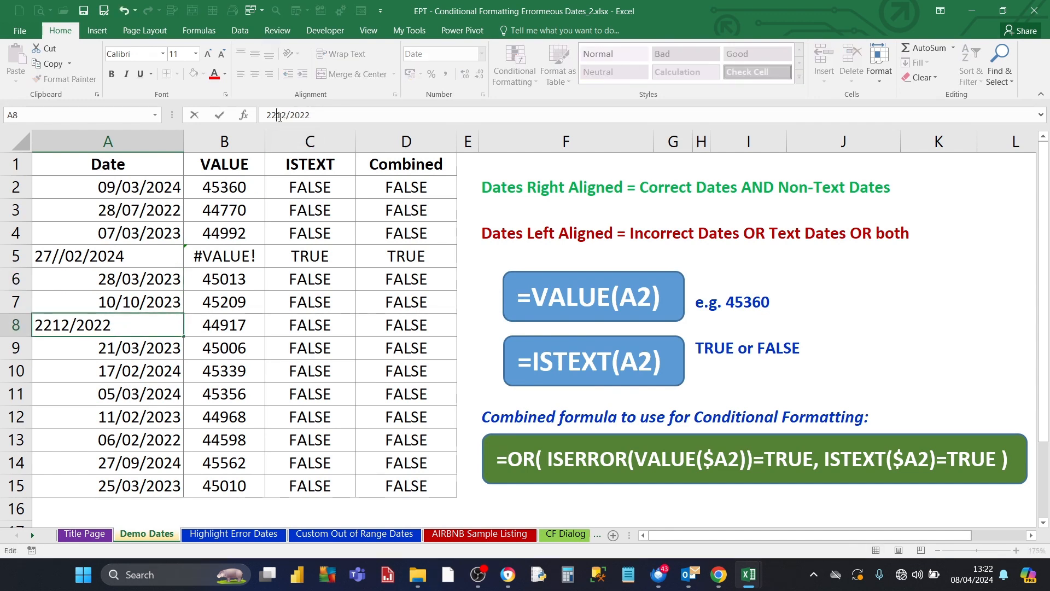
pyautogui.write('.')
pyautogui.press('Return')
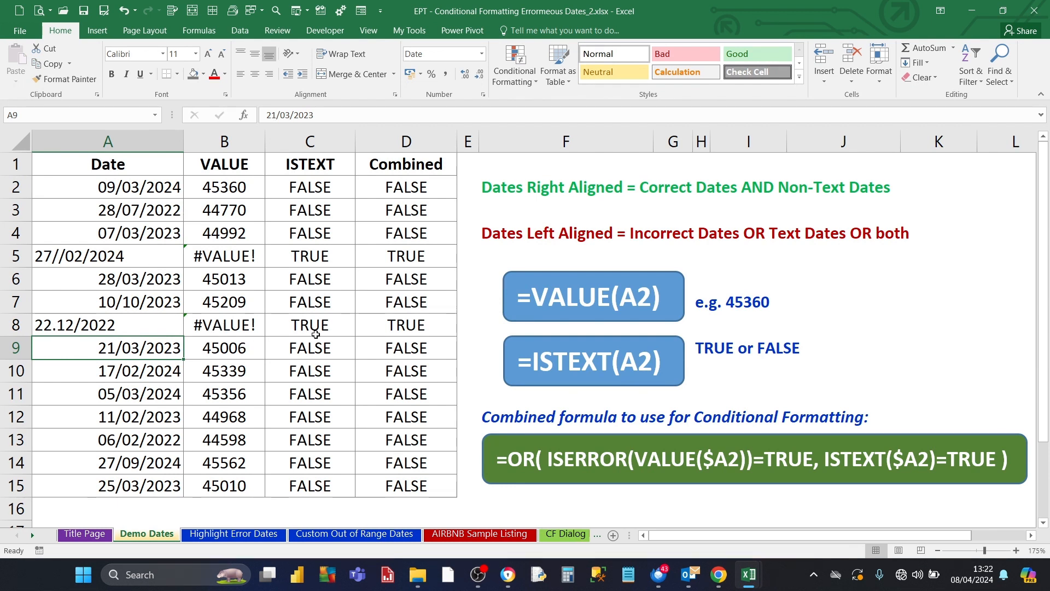
# Enclose the date 05/03/2024 in A11 in double quotation marks
pyautogui.click(138, 392)
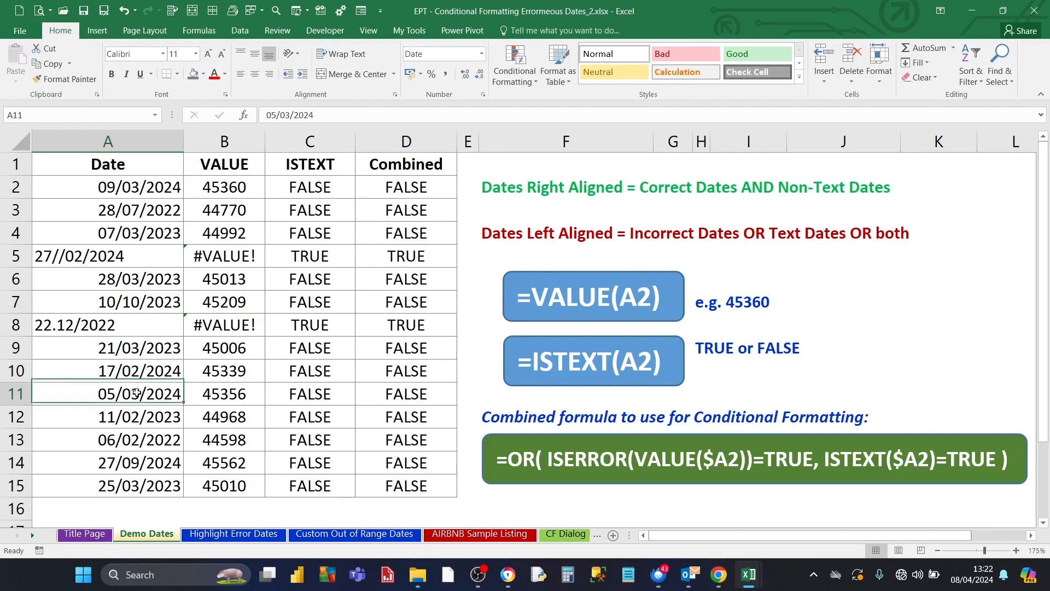
pyautogui.click(266, 113)
pyautogui.write('"')
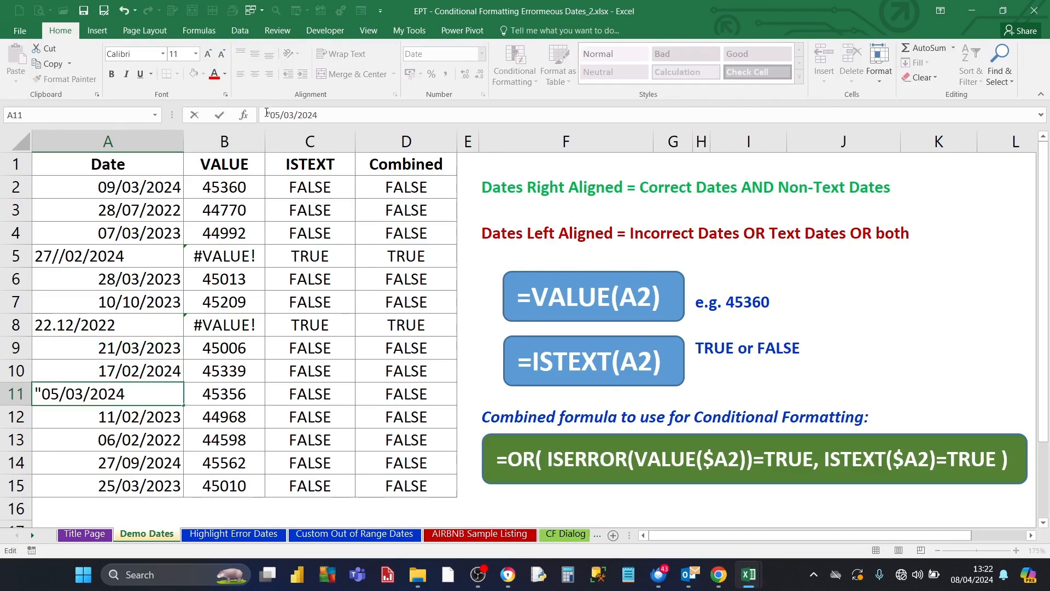
pyautogui.write('"')
pyautogui.press('Return')
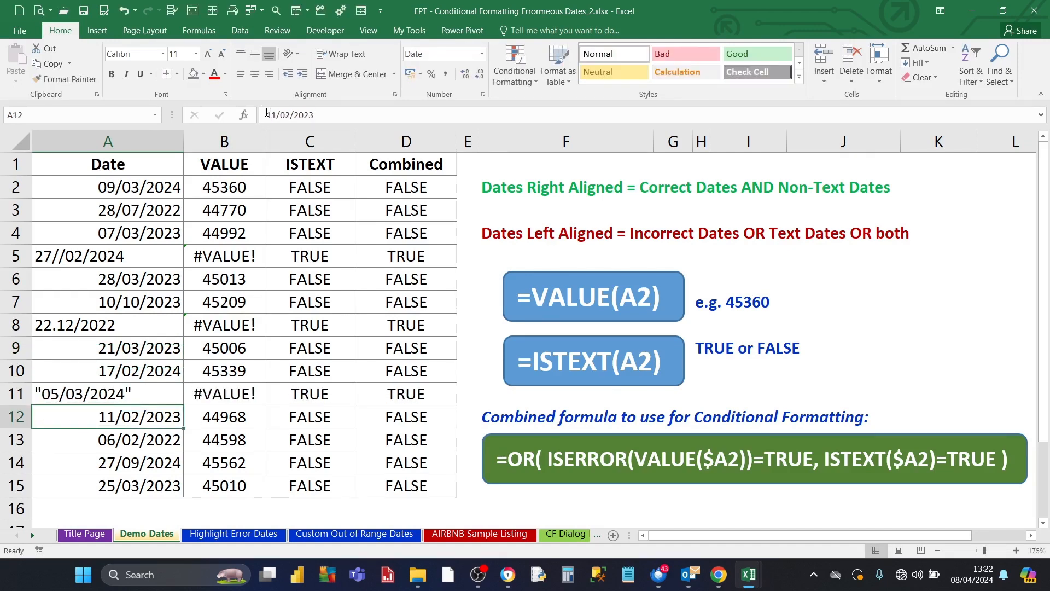
# Change the date in A14 to the impossible date 31/09/2024
pyautogui.click(133, 458)
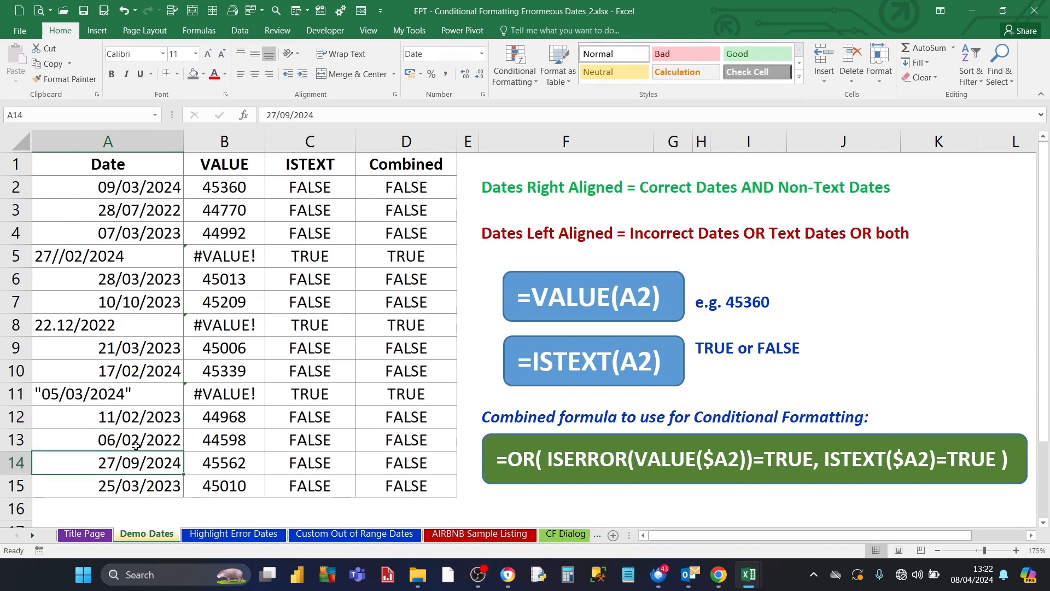
pyautogui.click(278, 114)
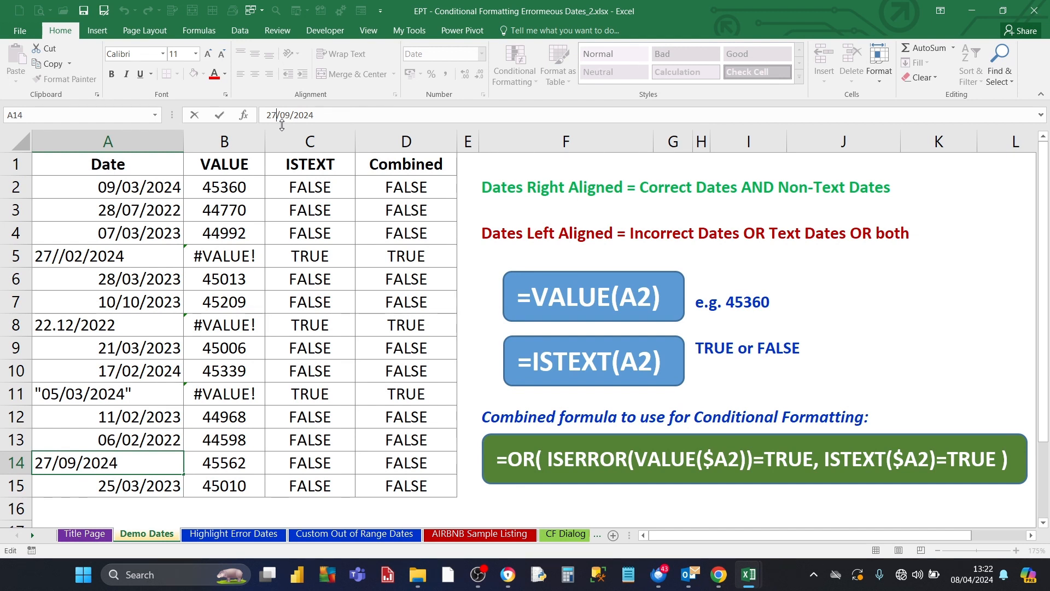
pyautogui.press('BackSpace')
pyautogui.press('BackSpace')
pyautogui.write('3')
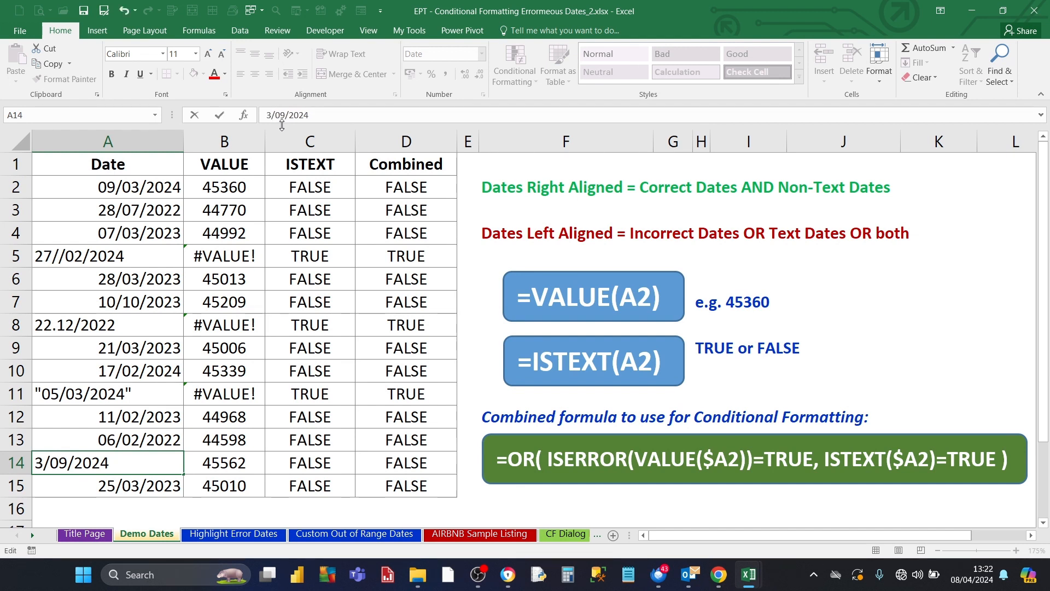
pyautogui.write('1')
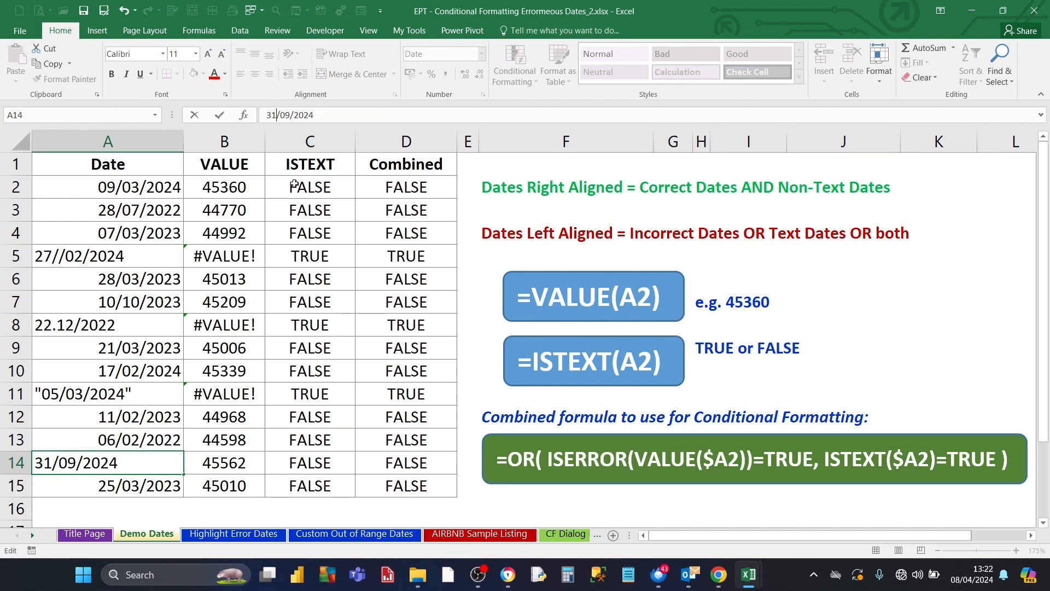
pyautogui.click(219, 116)
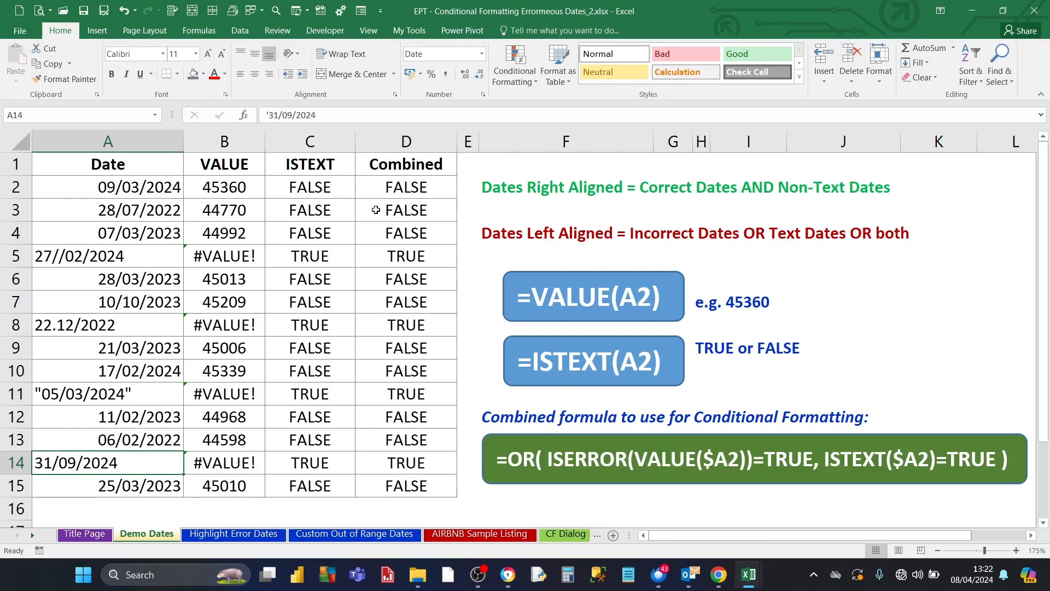
# Examine the Combined formula in D2 against its VALUE and ISTEXT parts, comparing the valid date in row 2 with the erroneous one in row 5
pyautogui.click(390, 186)
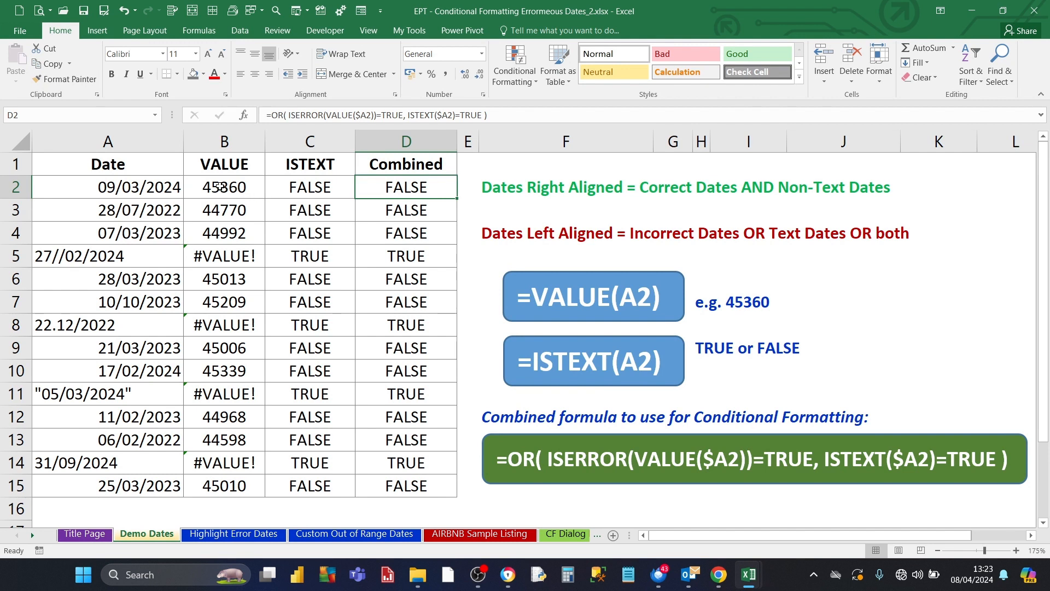
pyautogui.click(147, 188)
pyautogui.click(219, 184)
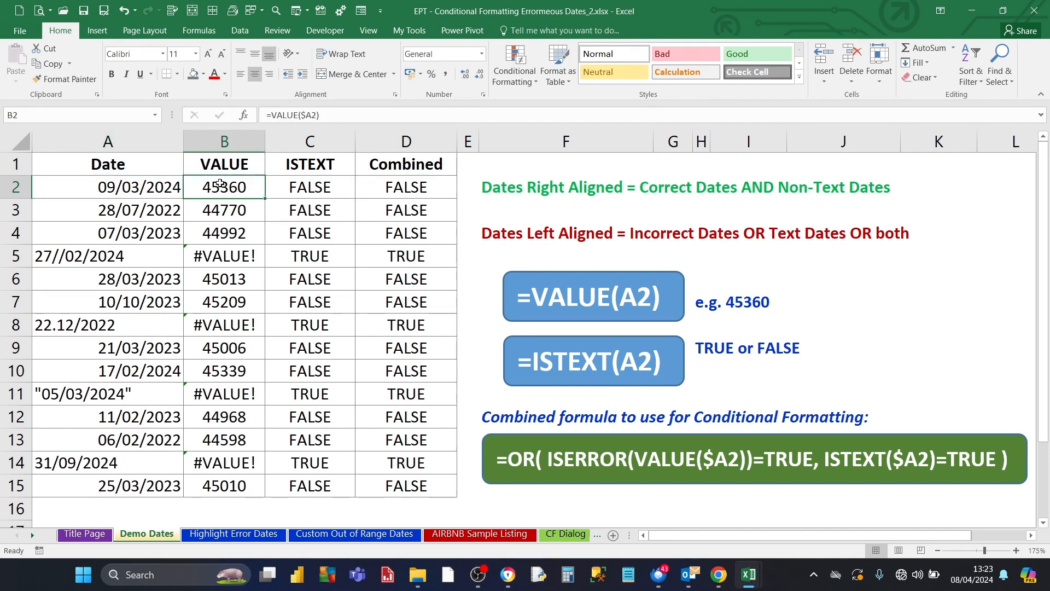
pyautogui.click(308, 188)
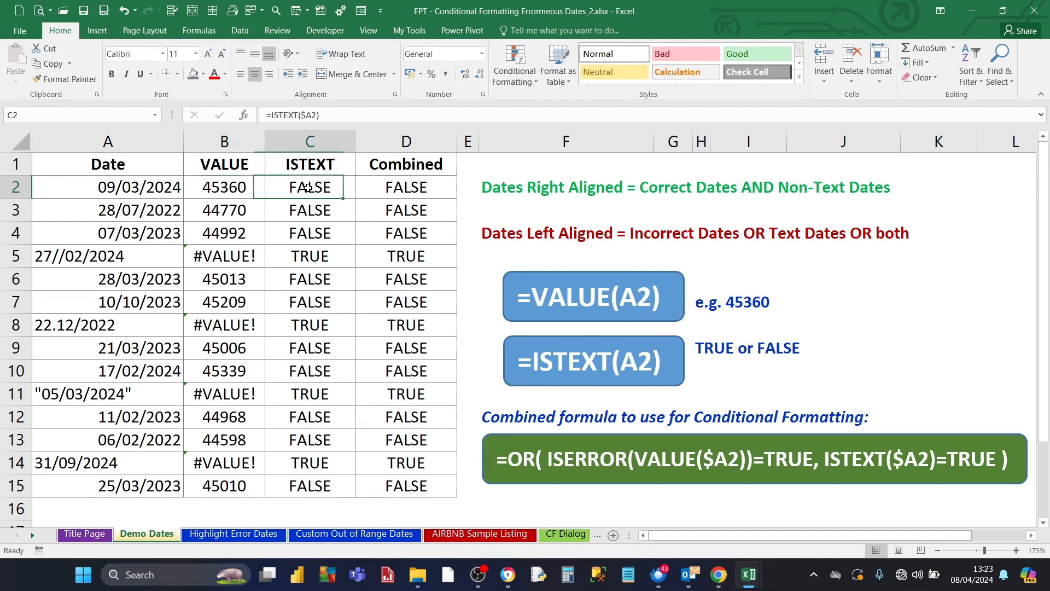
pyautogui.click(380, 189)
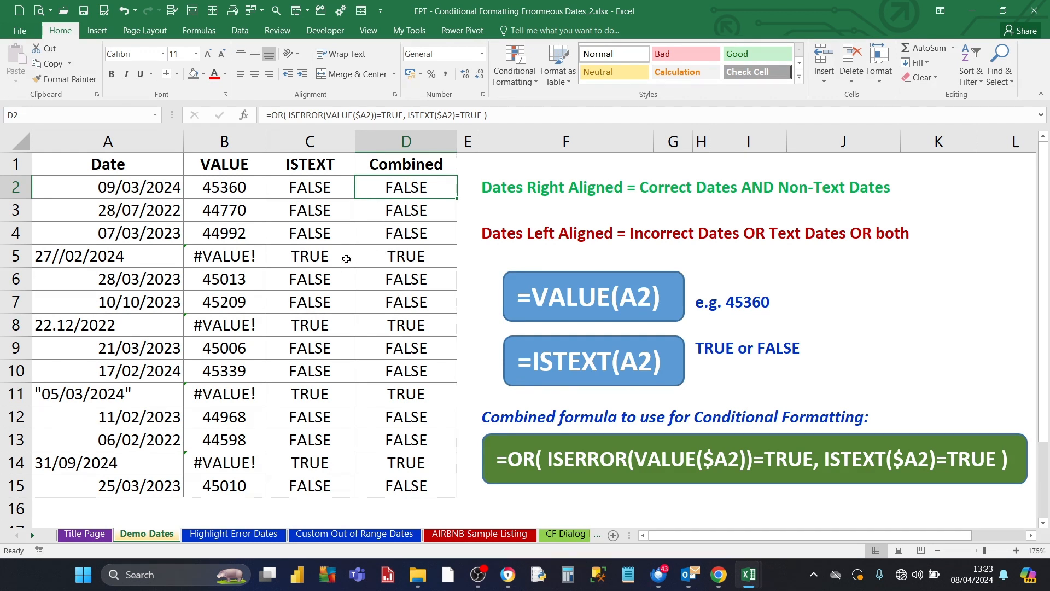
pyautogui.click(236, 260)
pyautogui.click(316, 261)
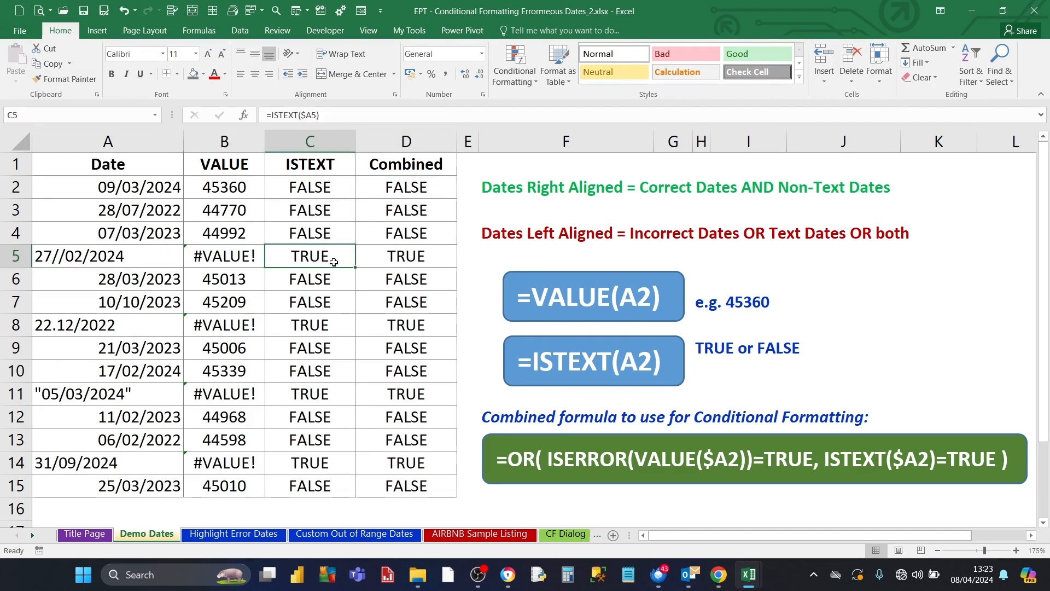
pyautogui.click(386, 262)
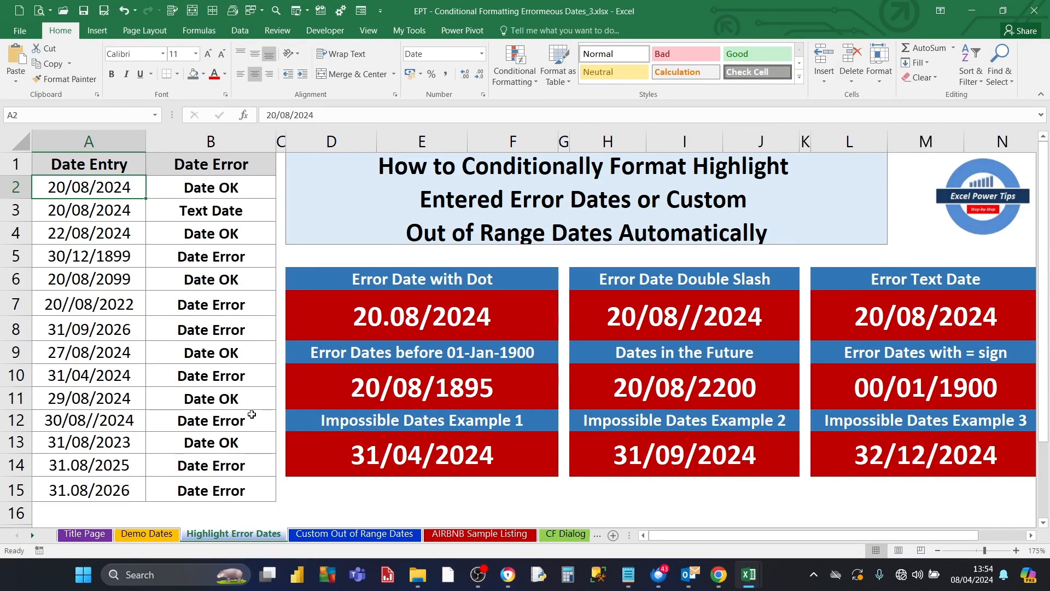
# On the Highlight Error Dates sheet, examine the Date Error formulas in column B and the text, double-slash and impossible entries in column A
pyautogui.click(88, 208)
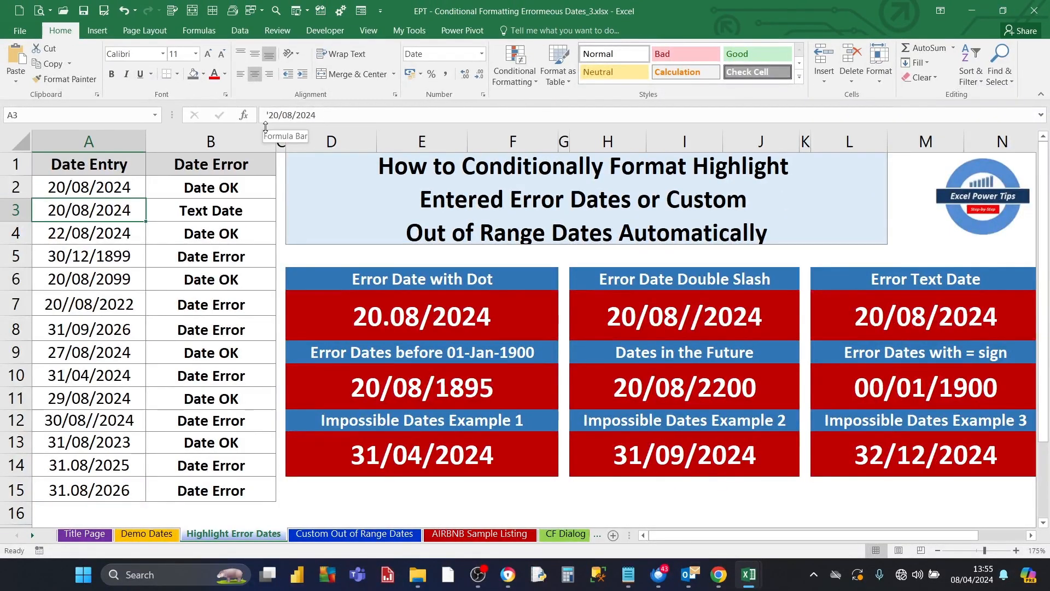
pyautogui.click(213, 190)
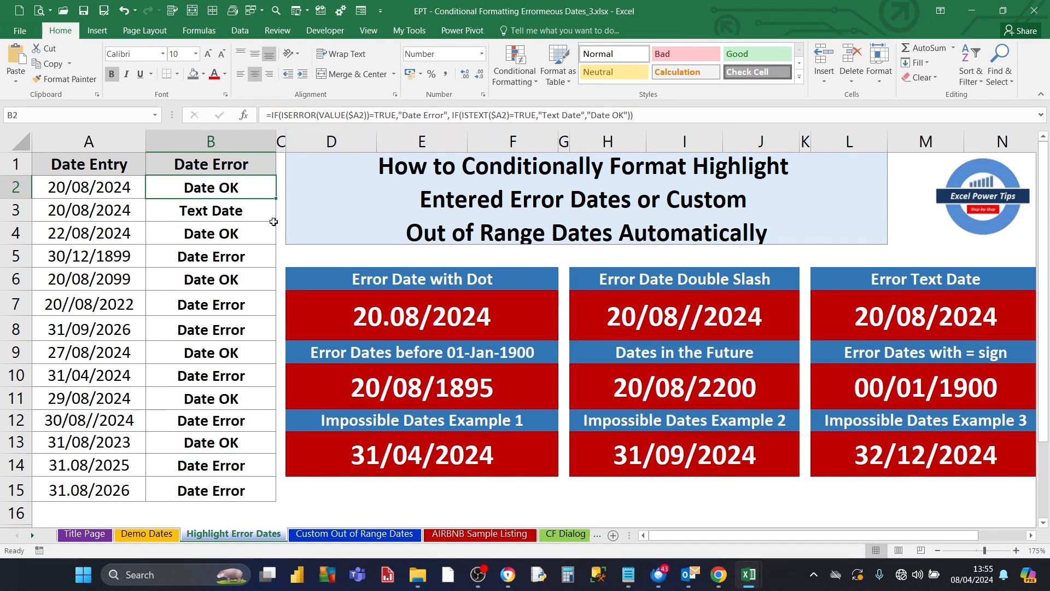
pyautogui.click(195, 233)
pyautogui.click(197, 189)
pyautogui.click(198, 206)
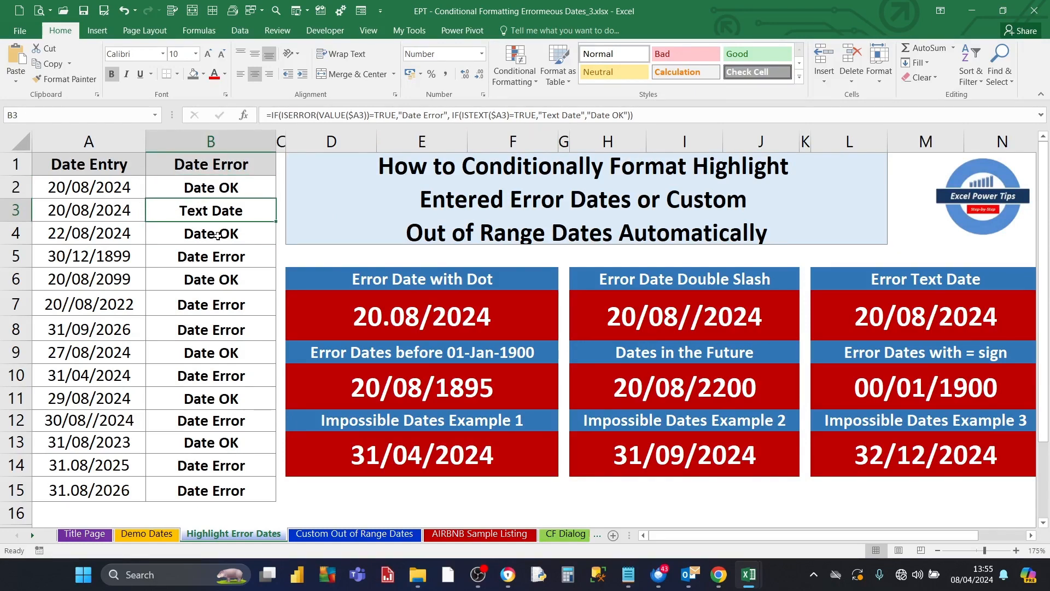
pyautogui.click(224, 265)
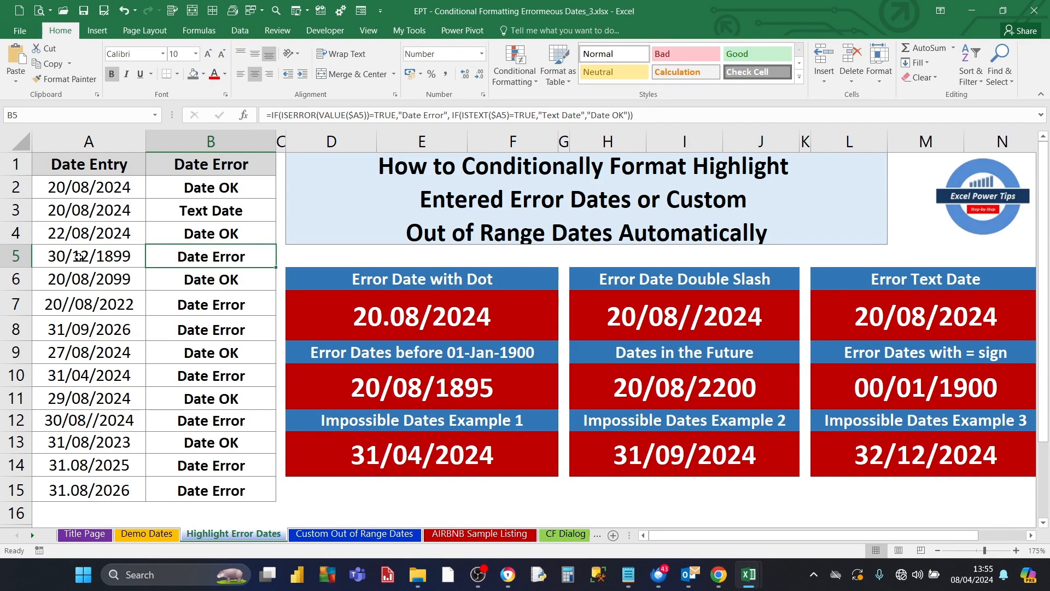
pyautogui.click(94, 309)
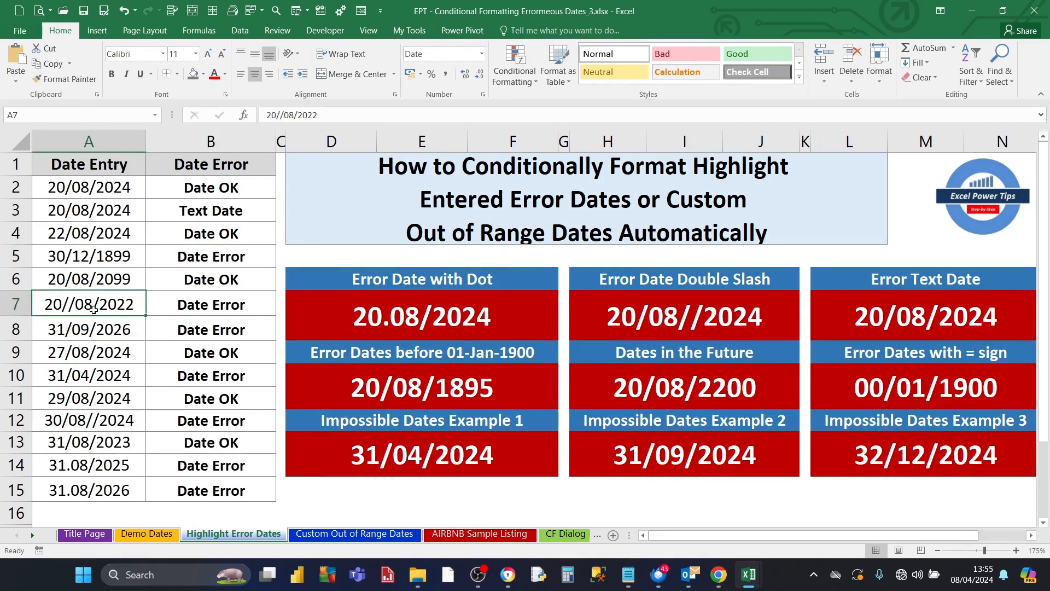
pyautogui.click(97, 442)
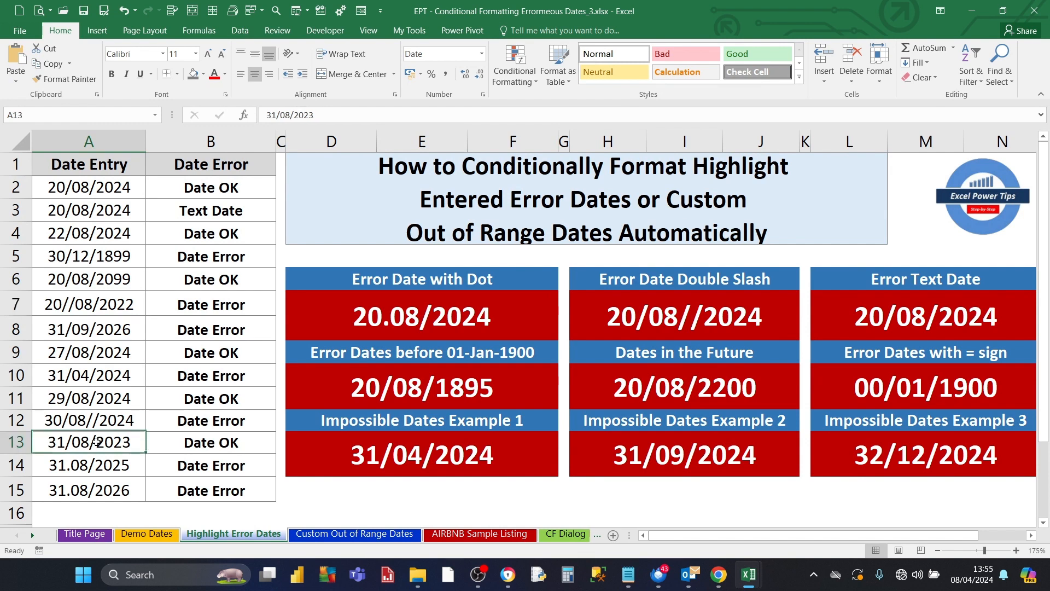
pyautogui.click(85, 379)
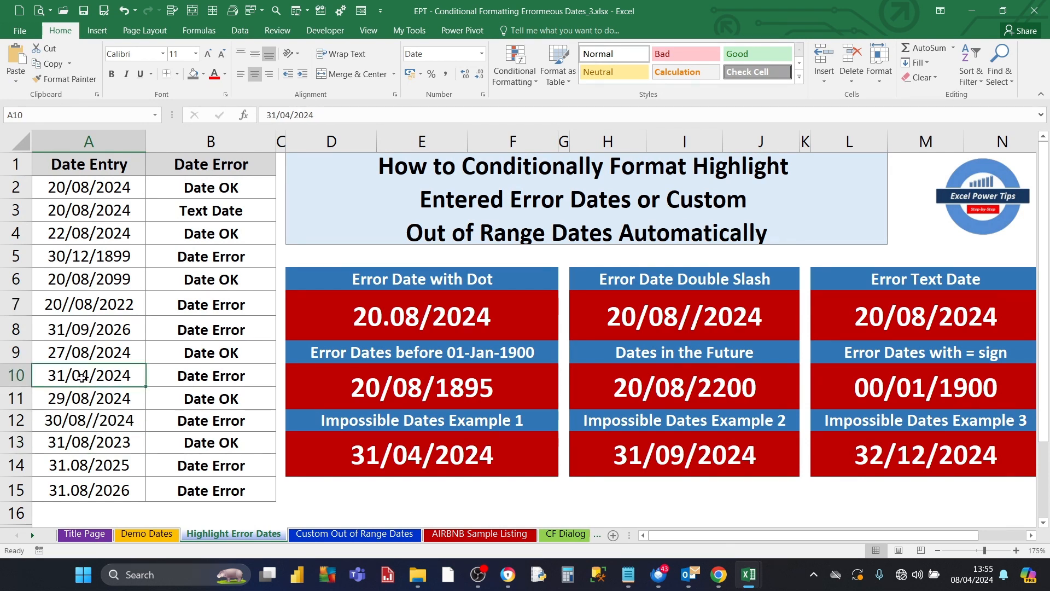
pyautogui.click(92, 213)
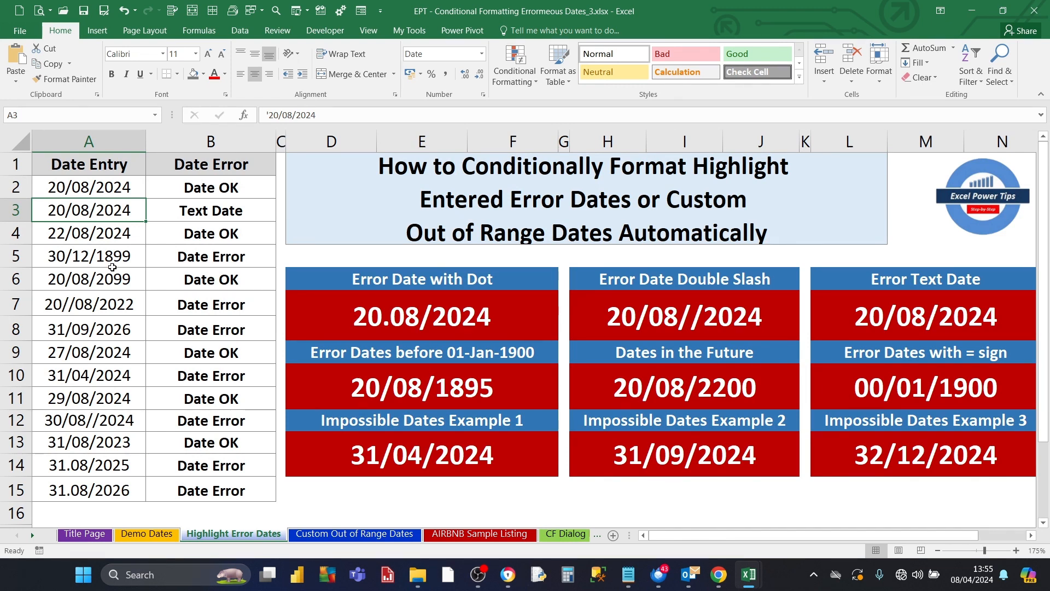
# Start a formula-based conditional formatting rule for A2:A15 with the formula =OR( ISERROR(VALUE($A2)), ISTEXT($A2) )
pyautogui.click(89, 183)
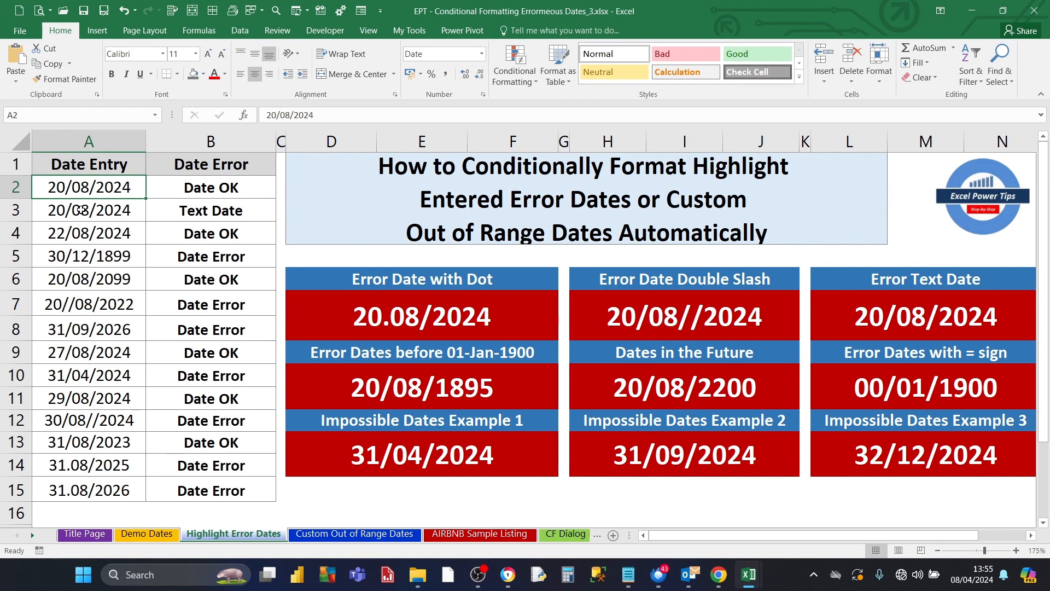
pyautogui.hotkey('ctrl', 'shift', 'Down')
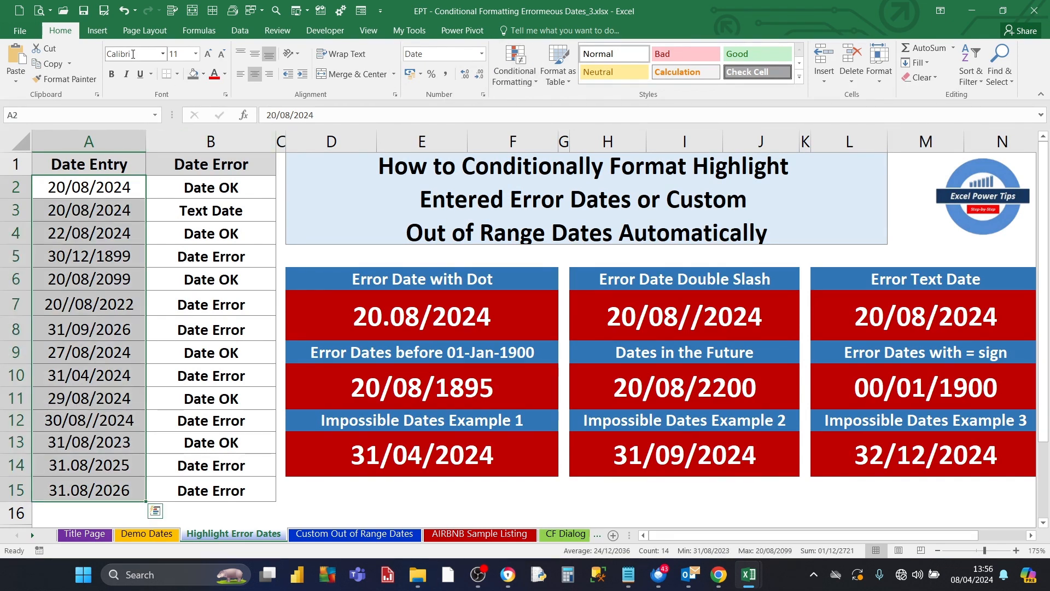
pyautogui.click(499, 81)
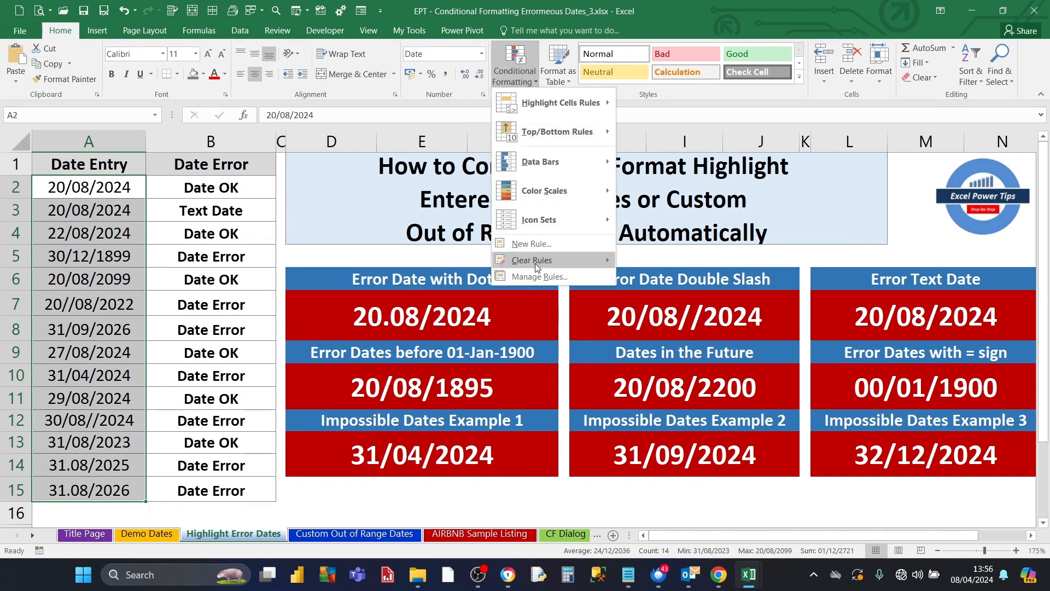
pyautogui.click(531, 245)
pyautogui.click(538, 233)
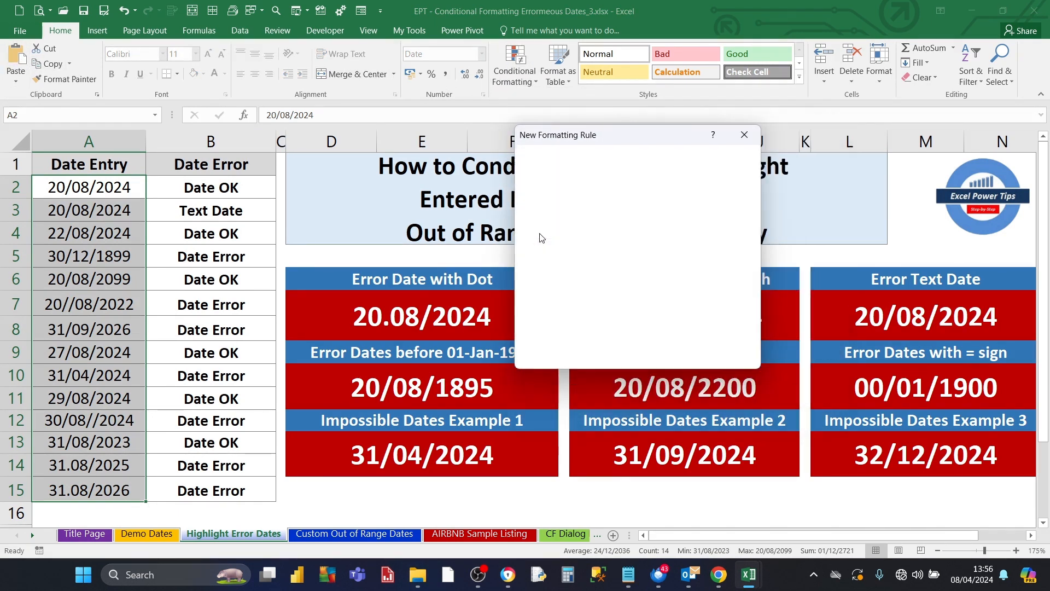
pyautogui.click(546, 284)
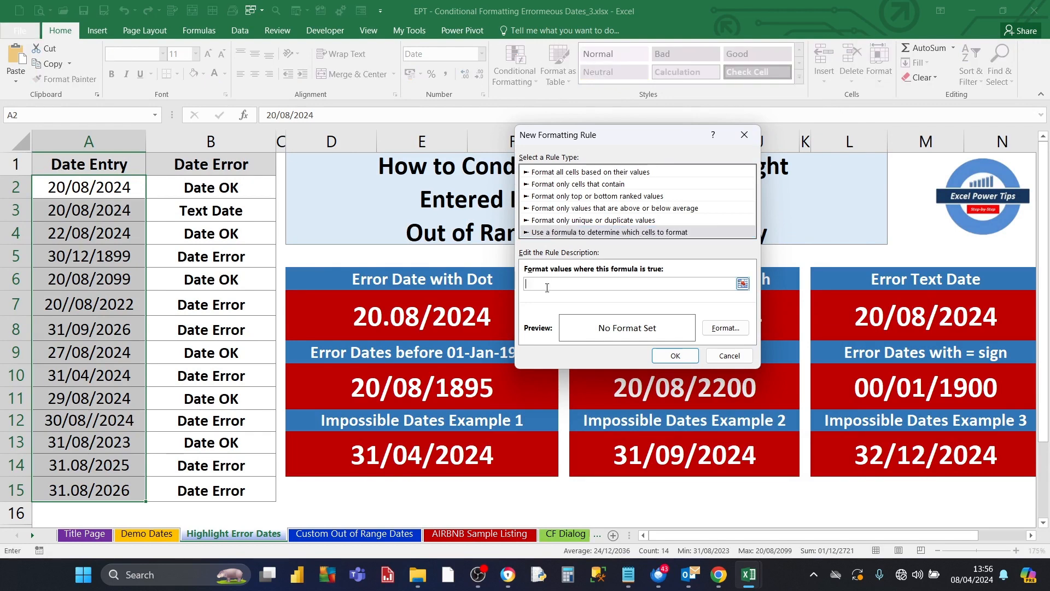
pyautogui.write('=OR( ISERROR(VALUE($A2)), ISTEXT($A2) )')
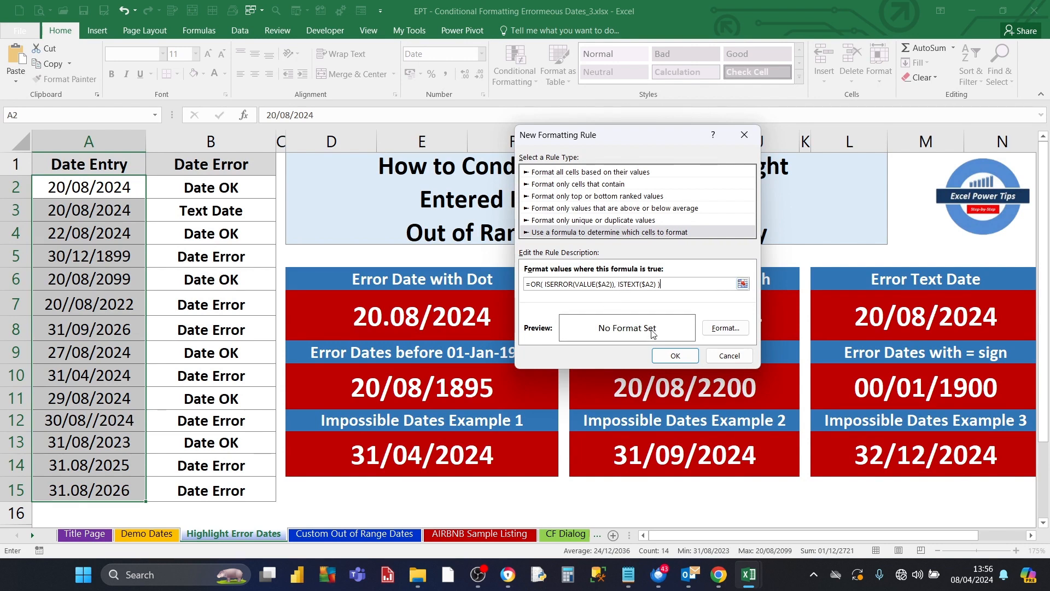
# Give the error-date rule a dark red fill with bold white text and apply it to the selected dates
pyautogui.click(718, 330)
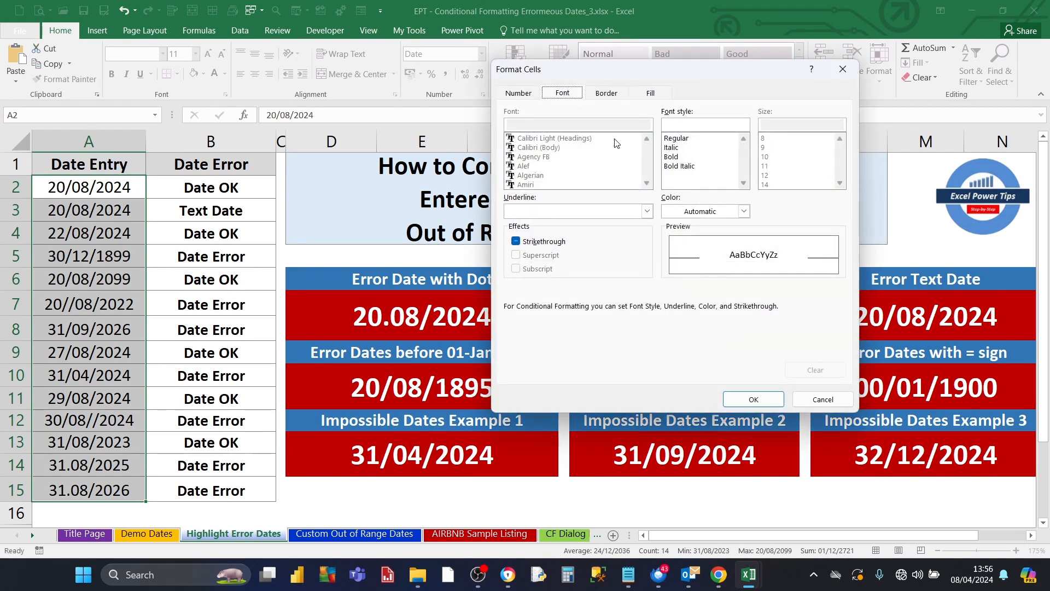
pyautogui.click(659, 96)
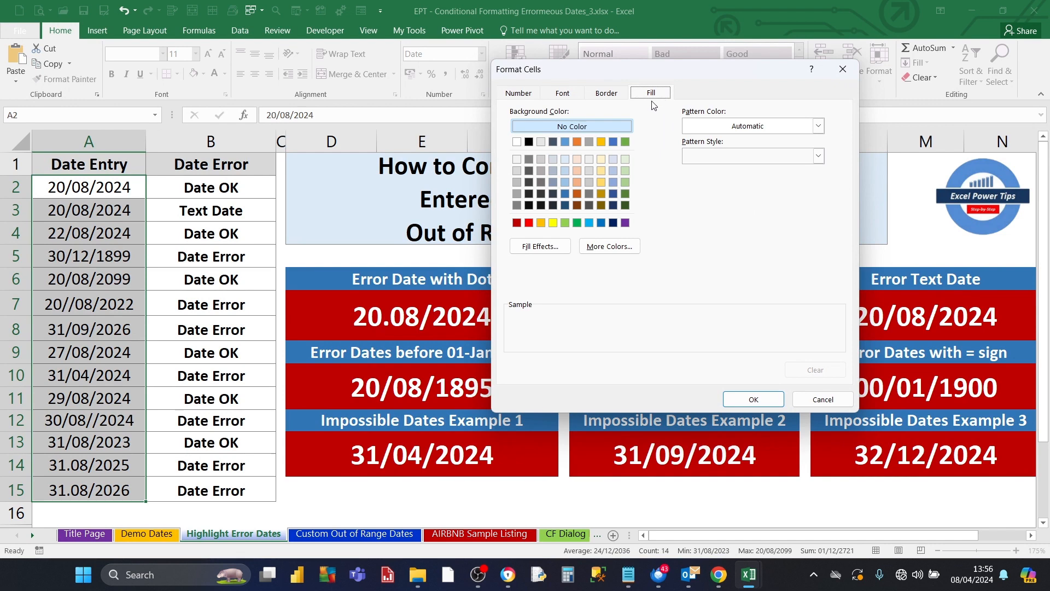
pyautogui.click(517, 224)
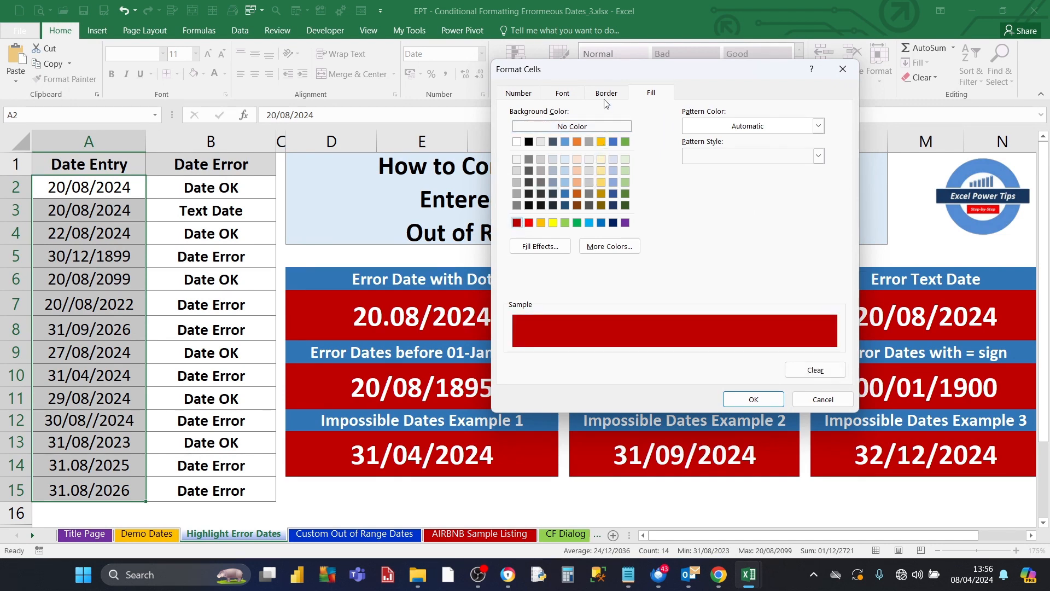
pyautogui.click(564, 95)
pyautogui.click(671, 157)
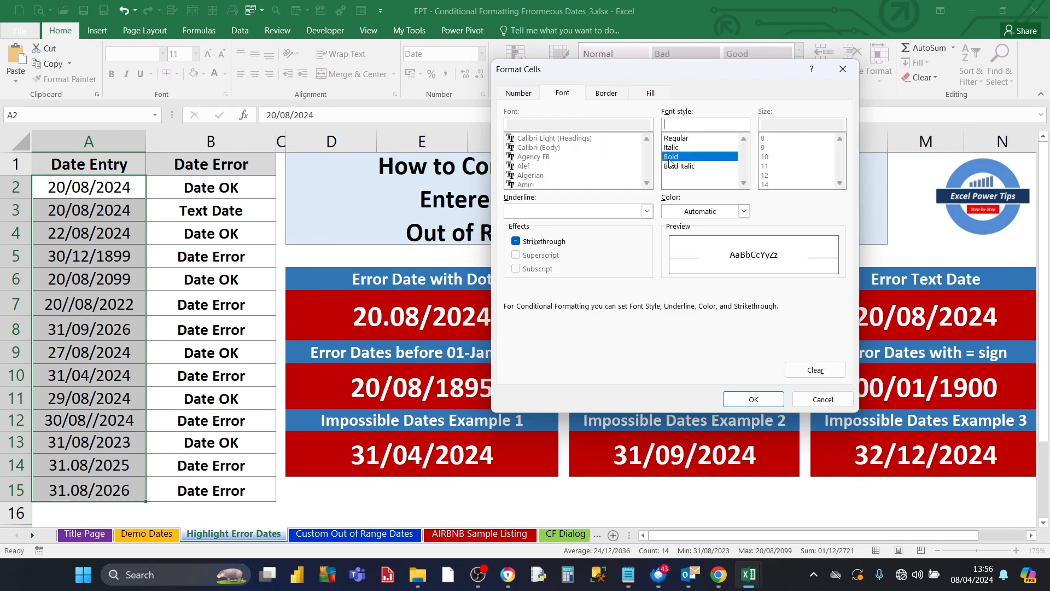
pyautogui.click(678, 211)
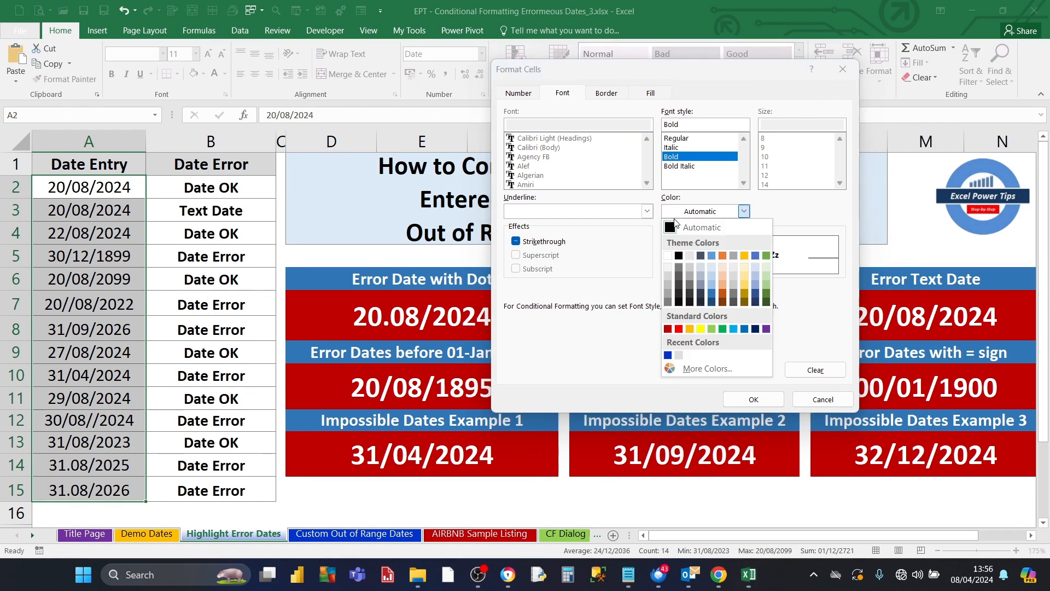
pyautogui.click(668, 256)
pyautogui.click(771, 402)
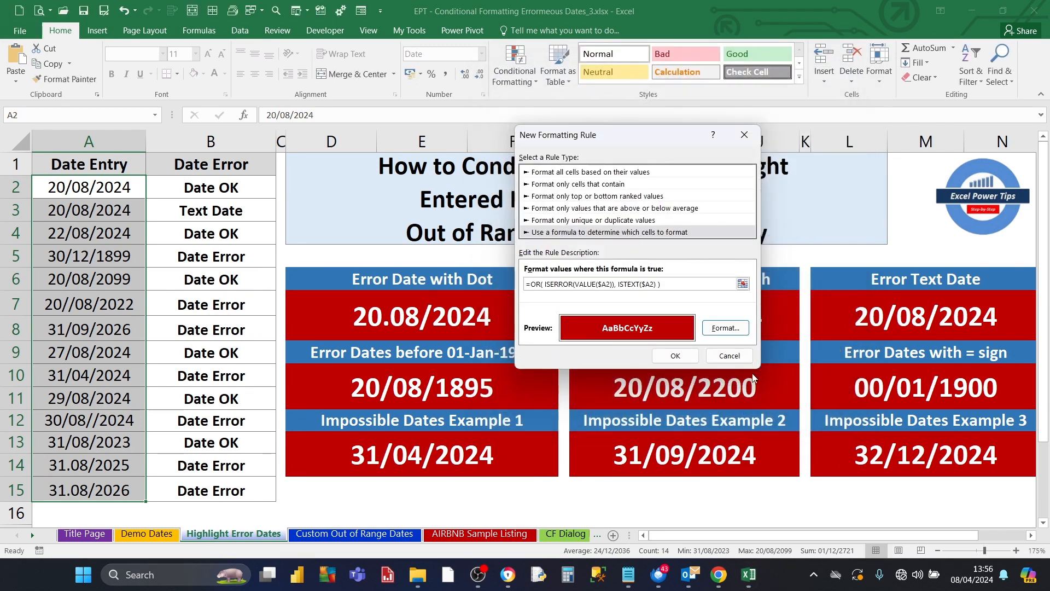
pyautogui.click(676, 356)
pyautogui.click(182, 301)
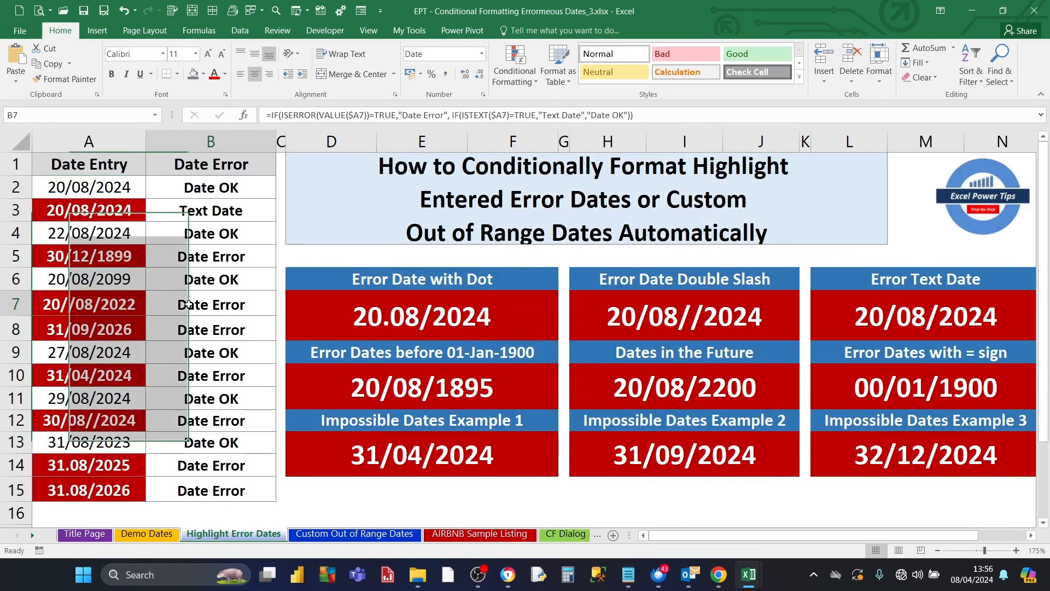
pyautogui.click(97, 207)
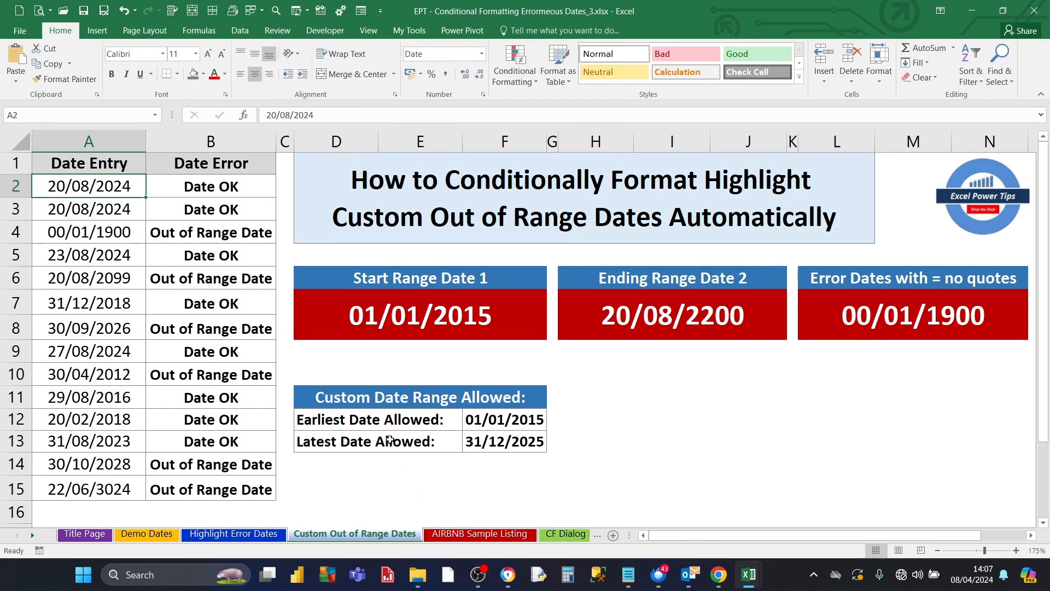
# On the Custom Out of Range Dates sheet, examine the earliest and latest allowed dates in F12:F13 and the Date Error formula in B2
pyautogui.click(495, 425)
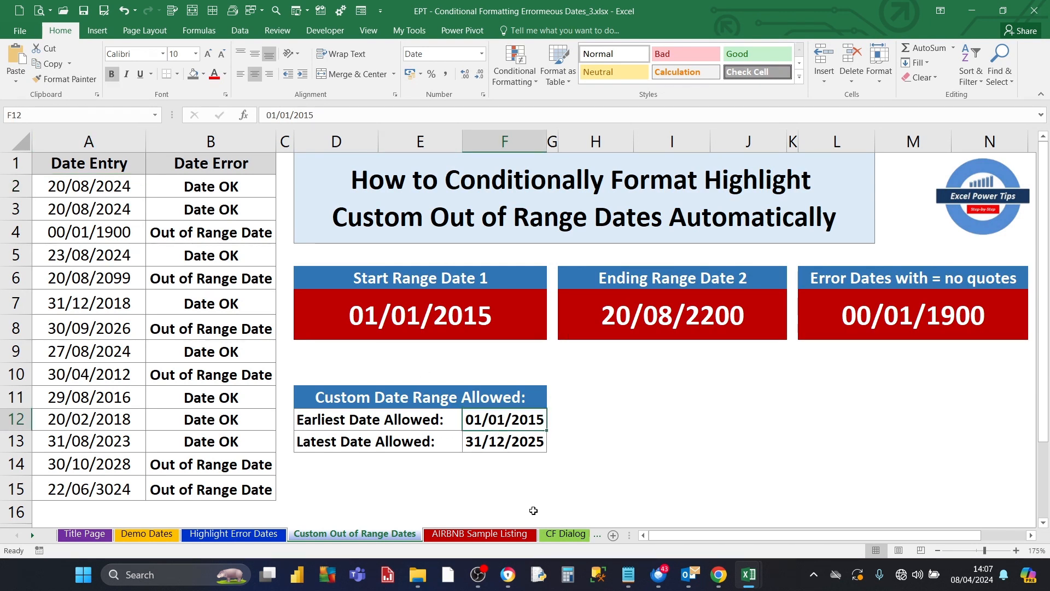
pyautogui.click(495, 436)
pyautogui.click(517, 442)
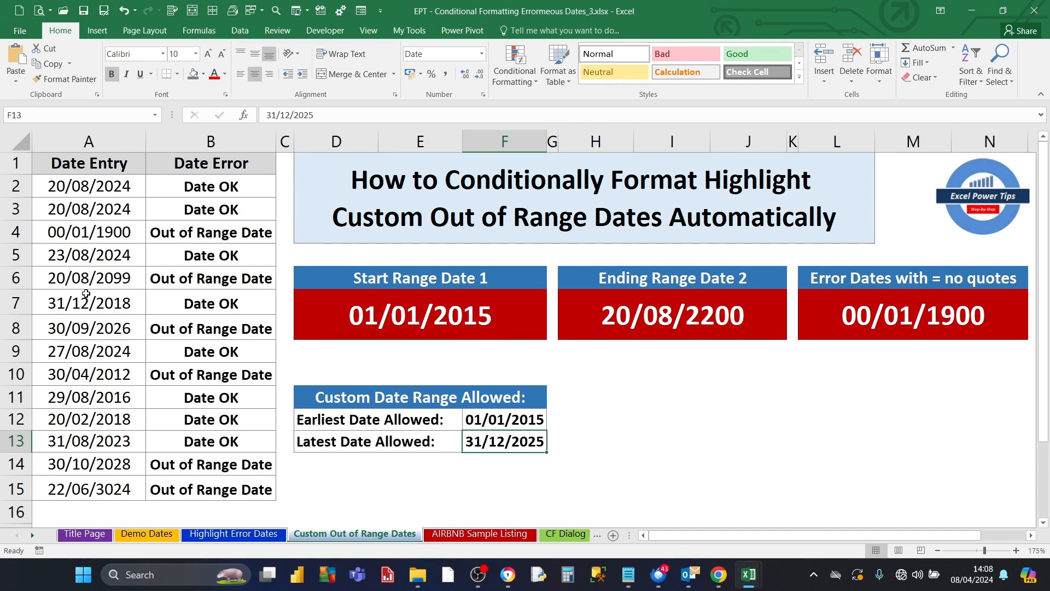
pyautogui.click(166, 196)
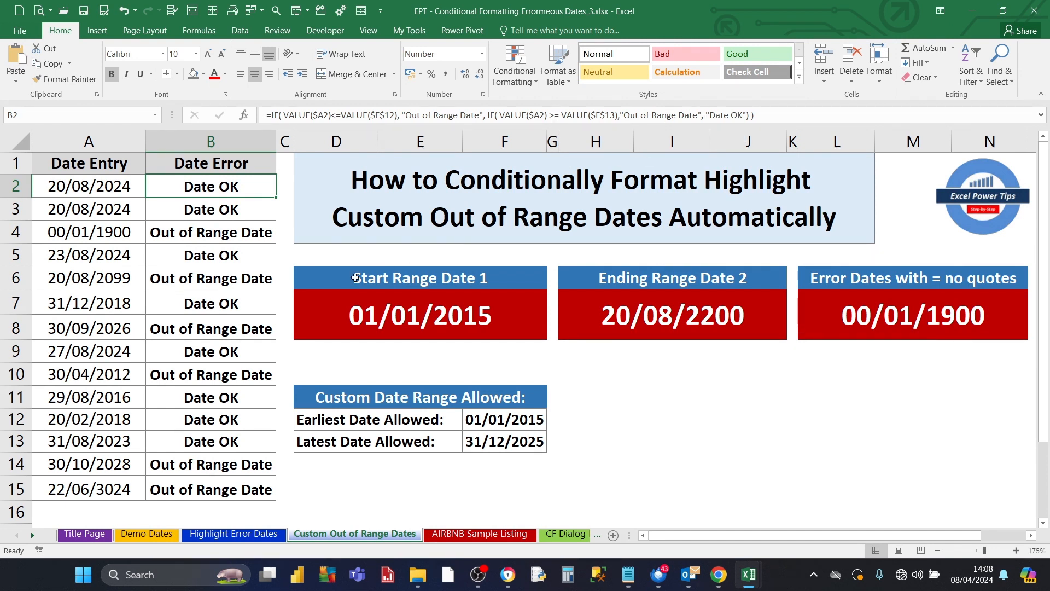
# Start a formula-based conditional formatting rule for A2:A15 with the formula =OR( VALUE($A2)<VALUE($F$12), VALUE($A2)>VALUE($F$13))
pyautogui.click(98, 186)
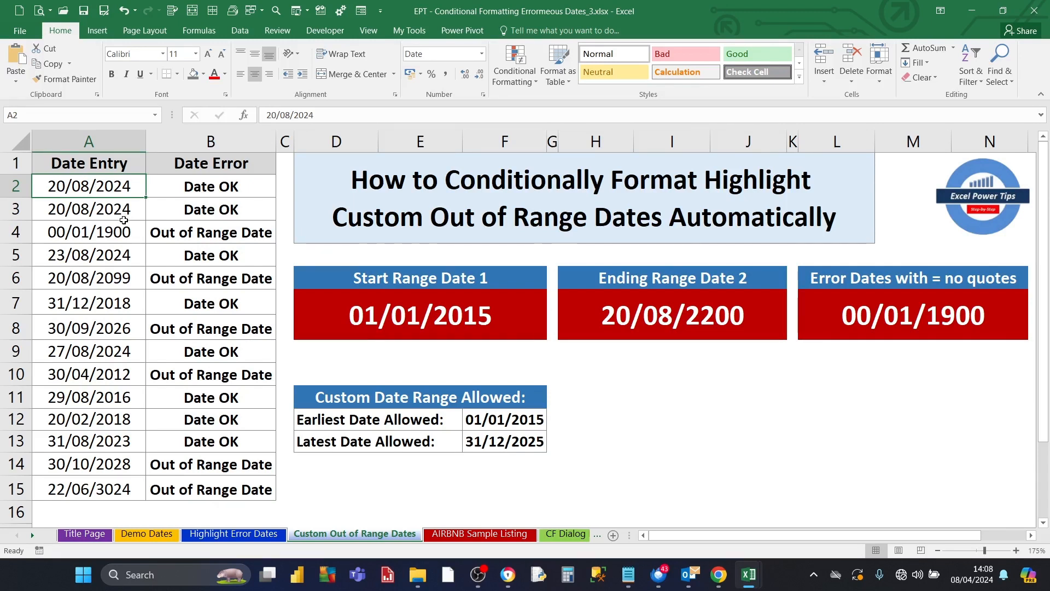
pyautogui.hotkey('ctrl', 'shift', 'Down')
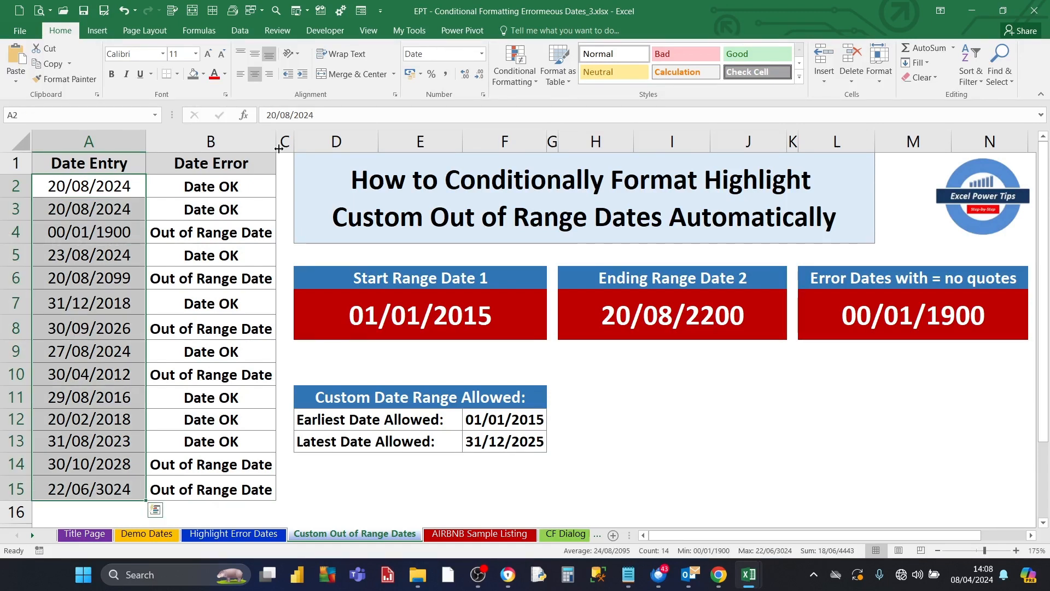
pyautogui.click(520, 85)
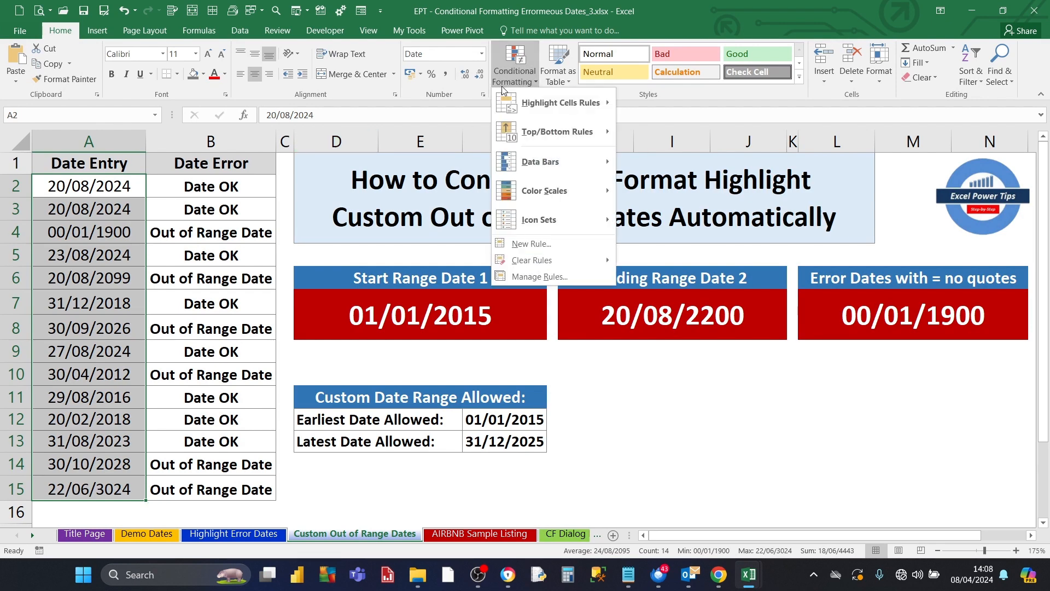
pyautogui.click(523, 245)
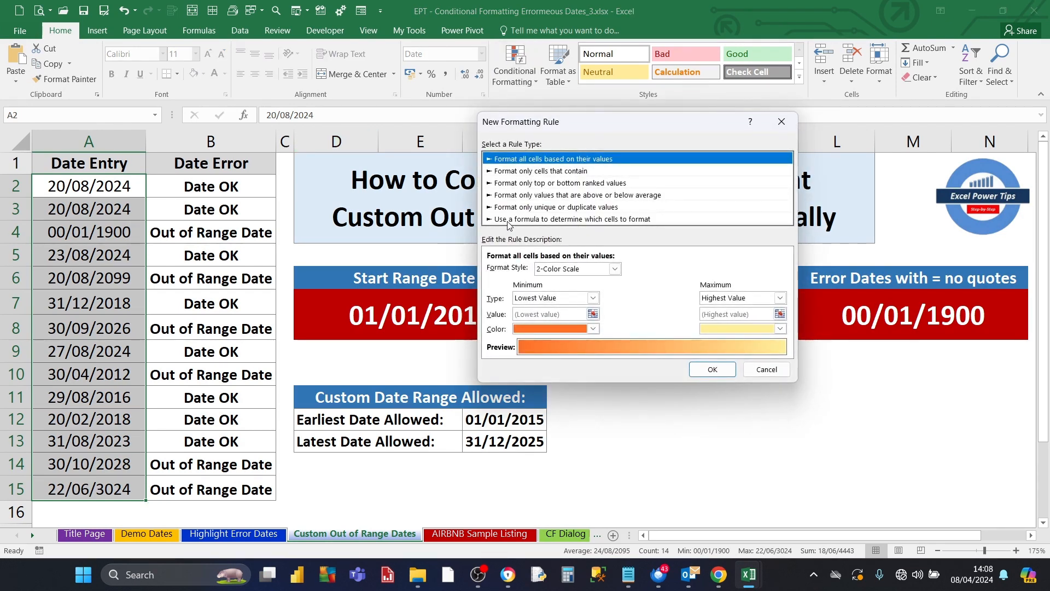
pyautogui.click(508, 220)
pyautogui.click(509, 269)
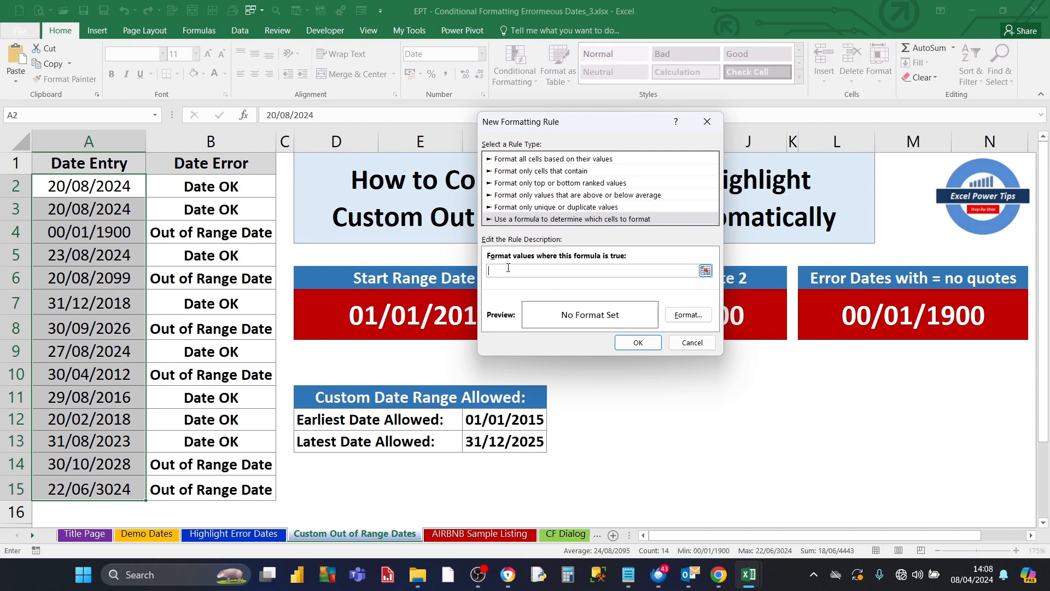
pyautogui.write('=OR( VALUE($A2)<VALUE($F$12), VALUE($A2)>VALUE($F$13))')
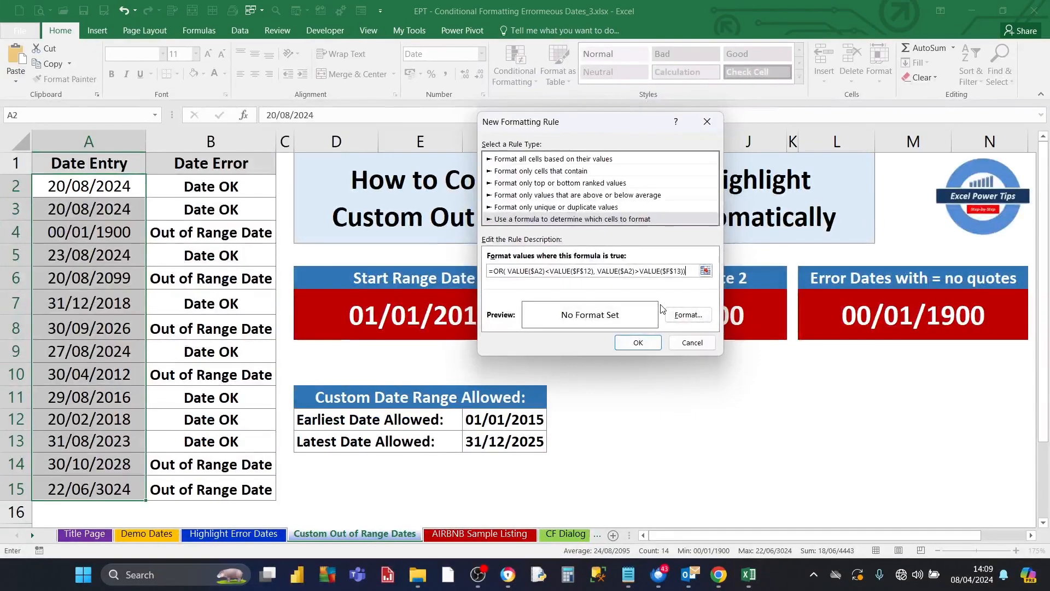
# Give the out-of-range rule a dark red fill with bold white text and apply it to the Date Entry cells
pyautogui.click(687, 316)
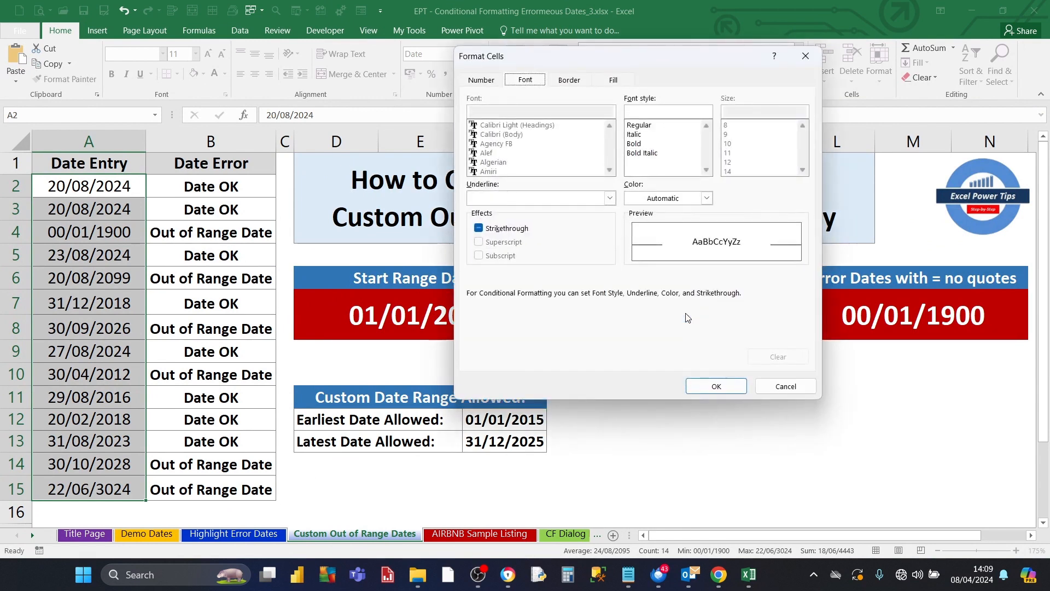
pyautogui.click(613, 80)
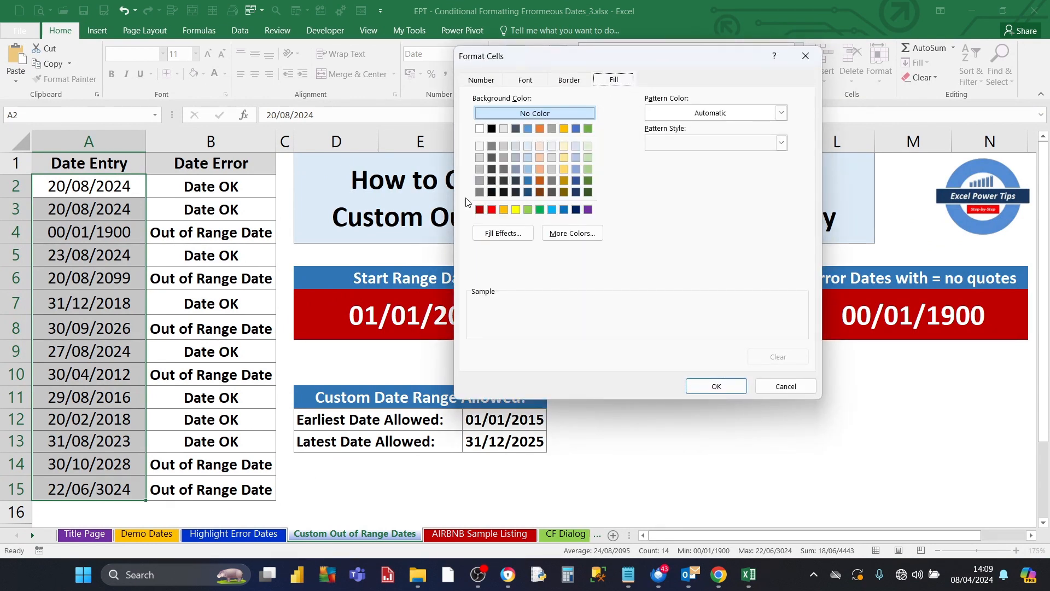
pyautogui.click(480, 210)
pyautogui.click(530, 81)
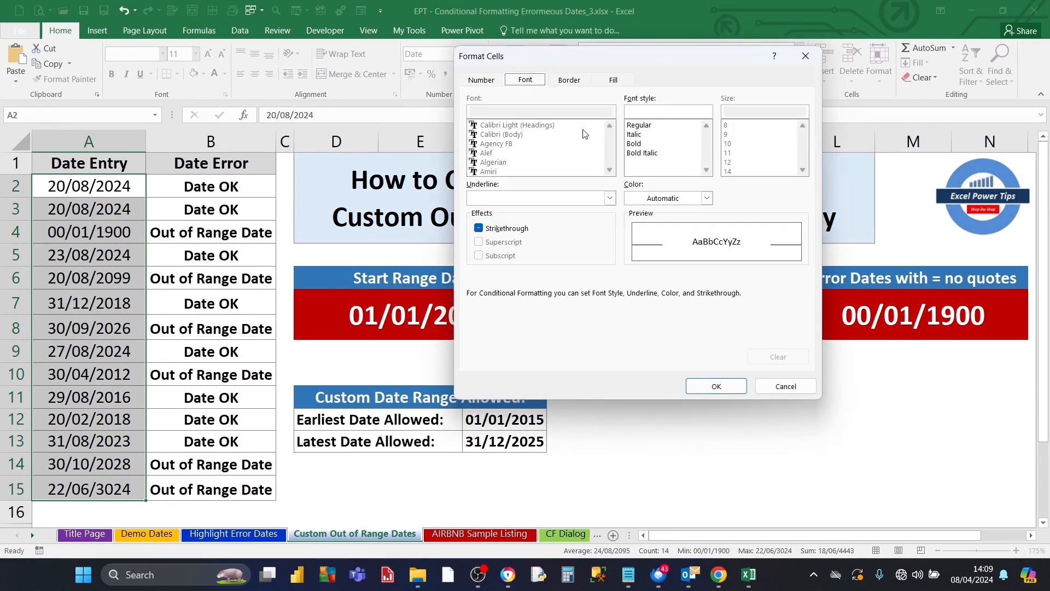
pyautogui.click(634, 145)
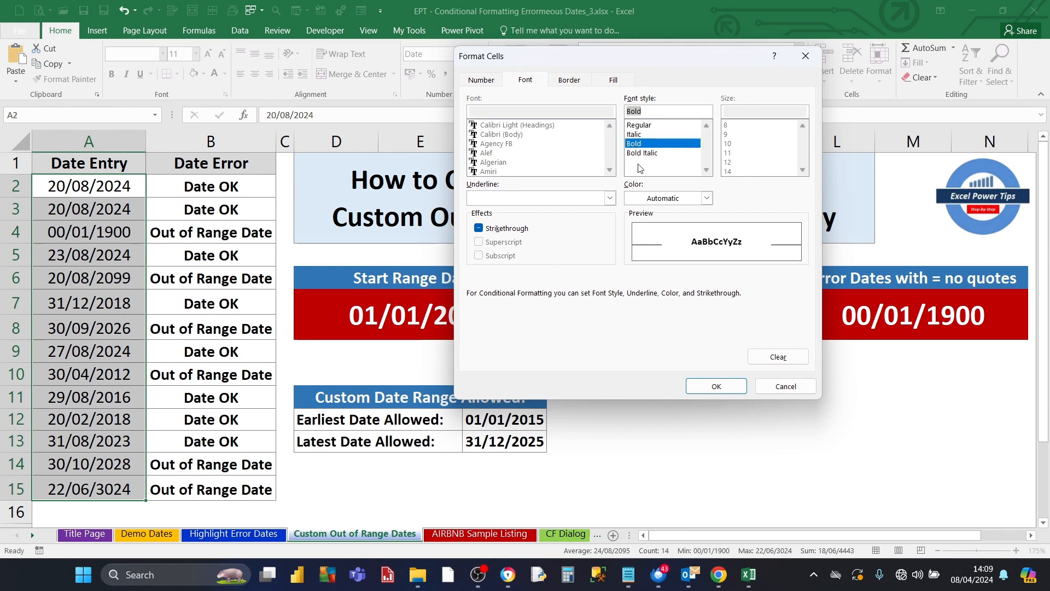
pyautogui.click(637, 200)
pyautogui.click(630, 242)
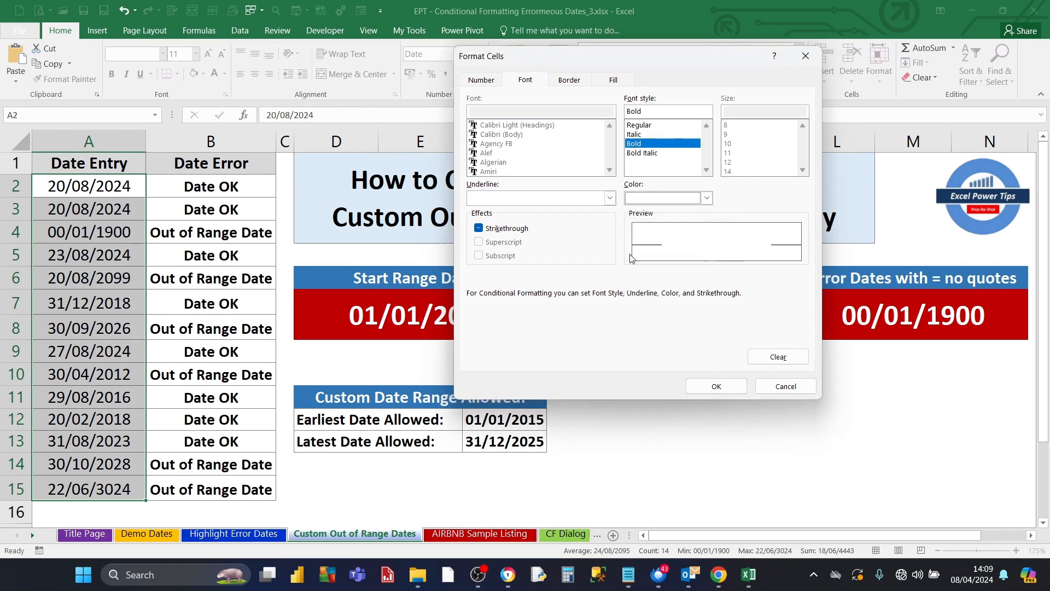
pyautogui.click(716, 389)
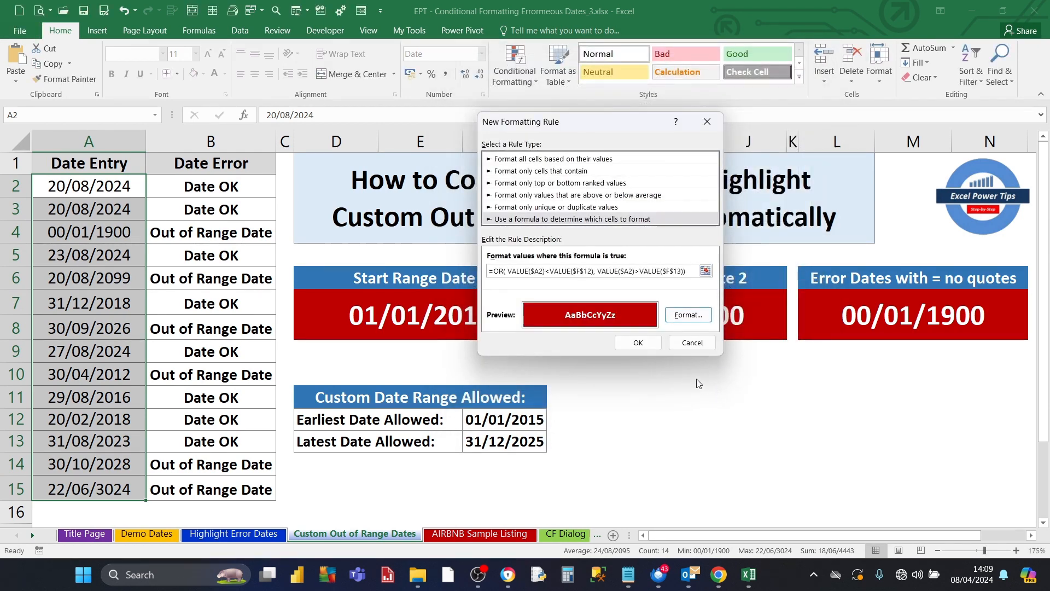
pyautogui.click(646, 344)
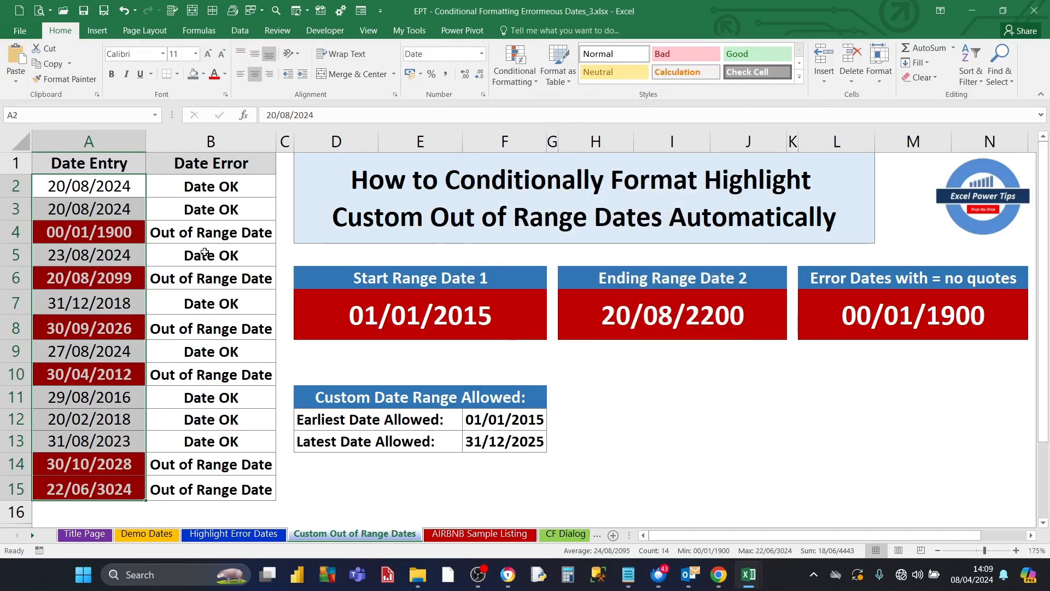
pyautogui.click(205, 248)
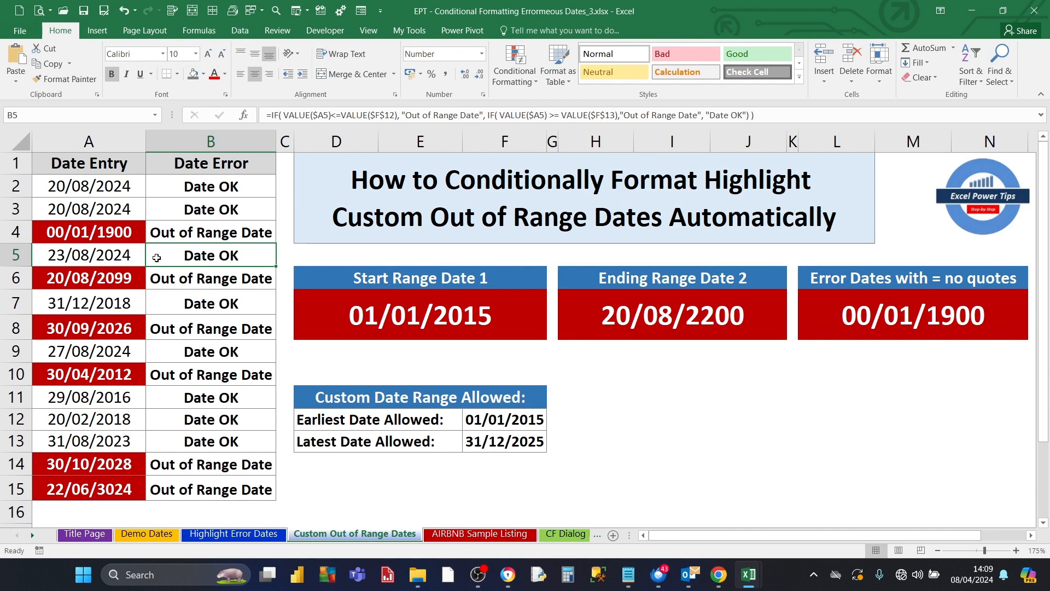
# Check the out-of-range formula in B4, and remove the equals sign in front of 22/8/2024 in A4
pyautogui.click(198, 230)
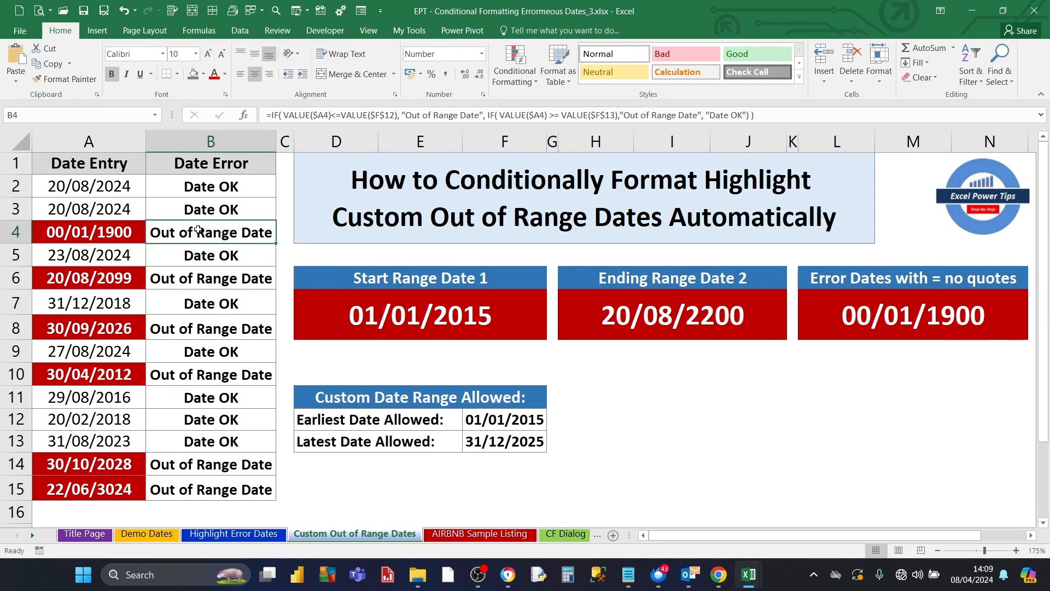
pyautogui.click(115, 227)
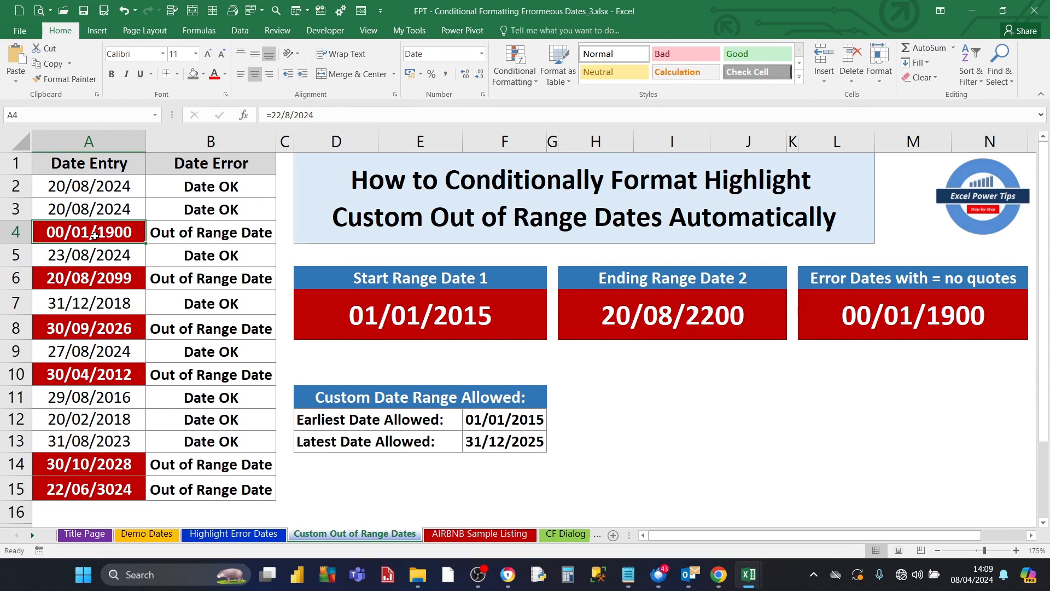
pyautogui.click(267, 114)
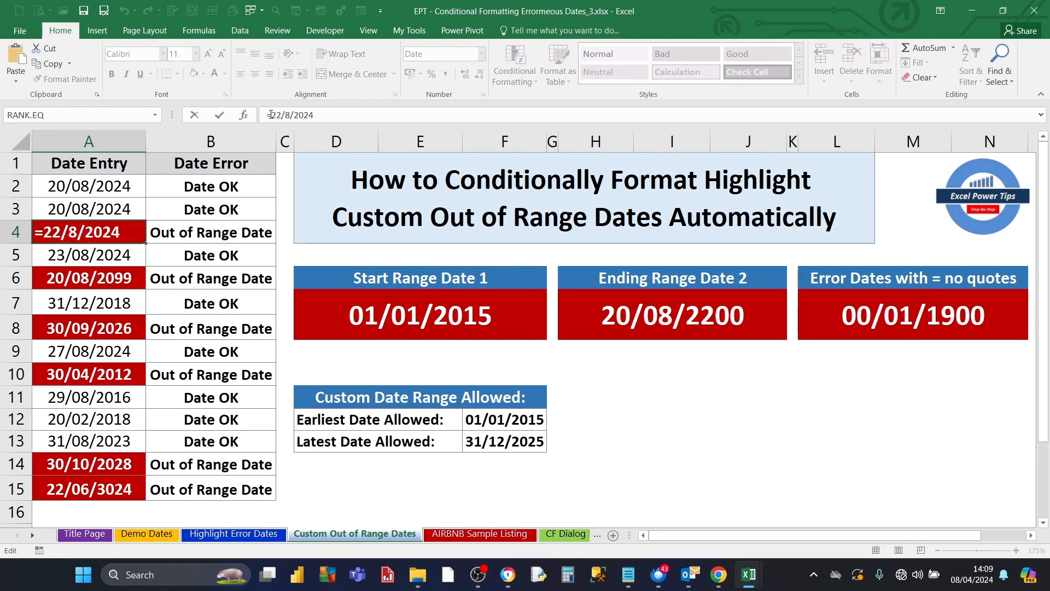
pyautogui.press('Delete')
pyautogui.hotkey('ctrl', 'Return')
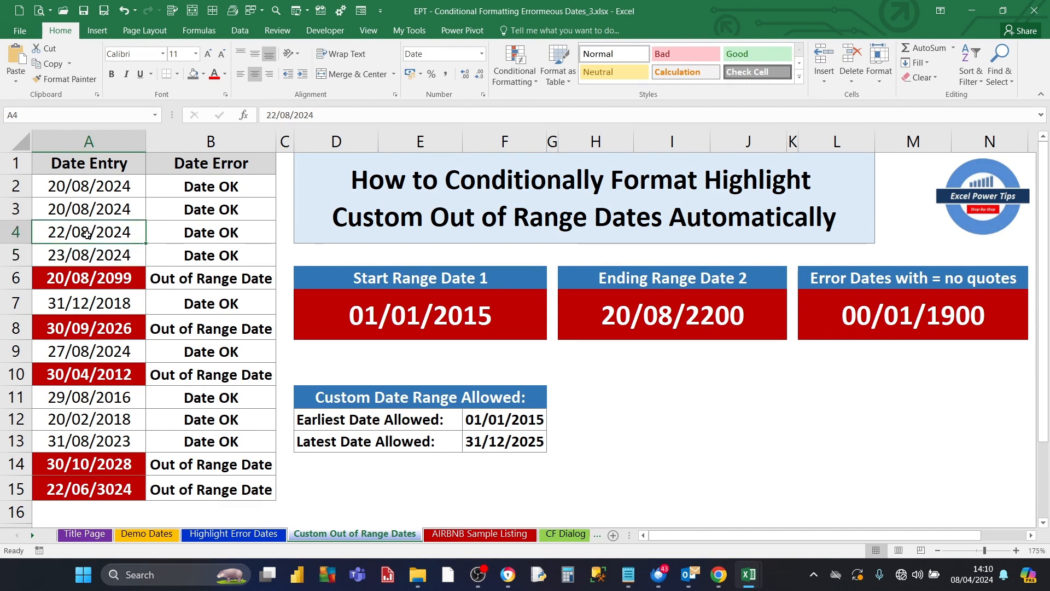
# Put an equals sign back in front of 22/08/2024 in A4 so the entry is evaluated as a division
pyautogui.click(267, 110)
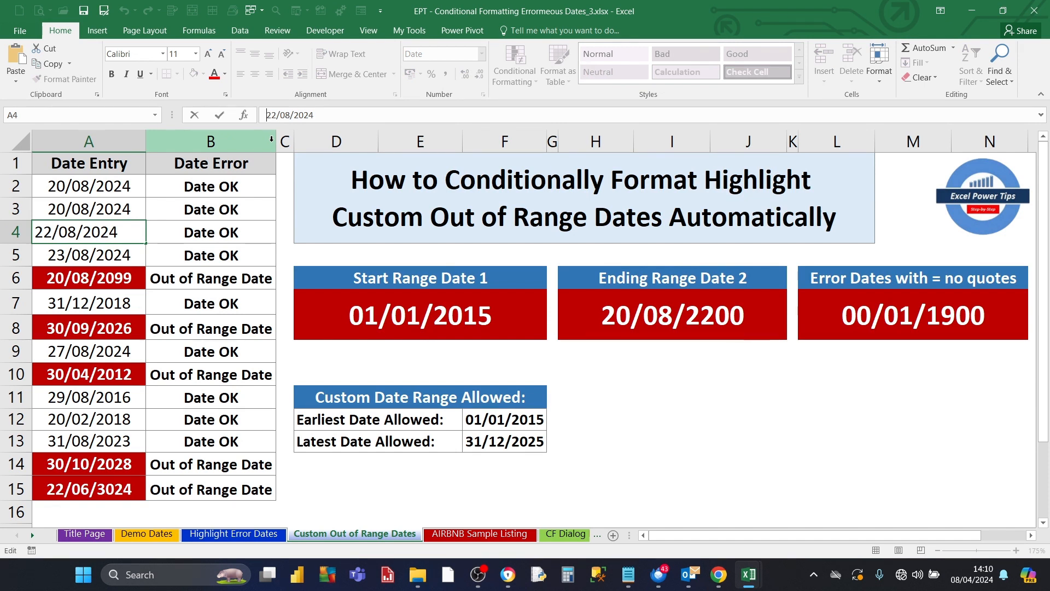
pyautogui.write('=')
pyautogui.press('Return')
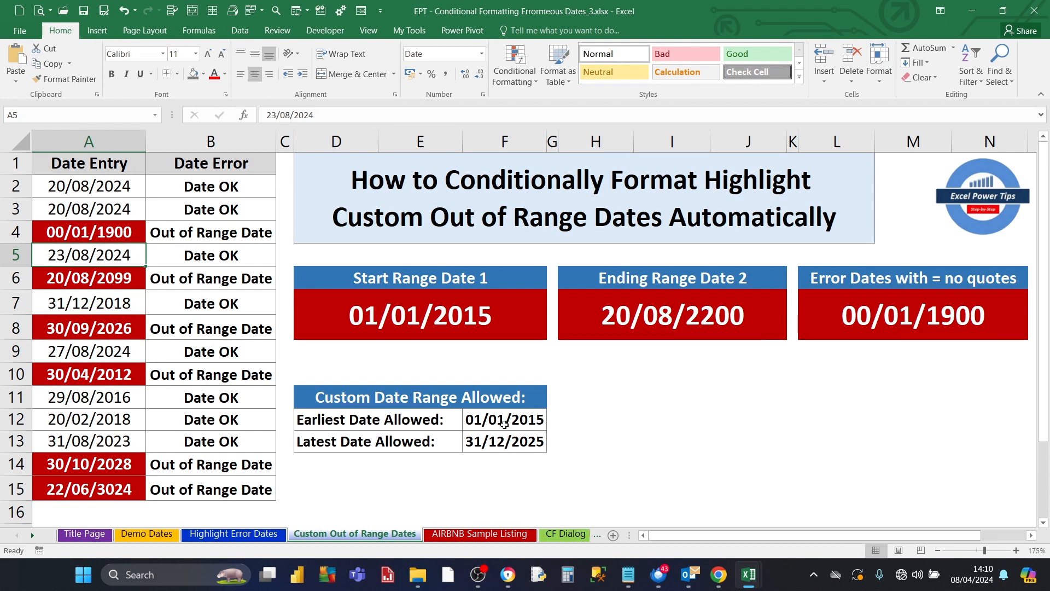
# Change the Latest Date Allowed in F13 to 31/12/2020
pyautogui.click(504, 442)
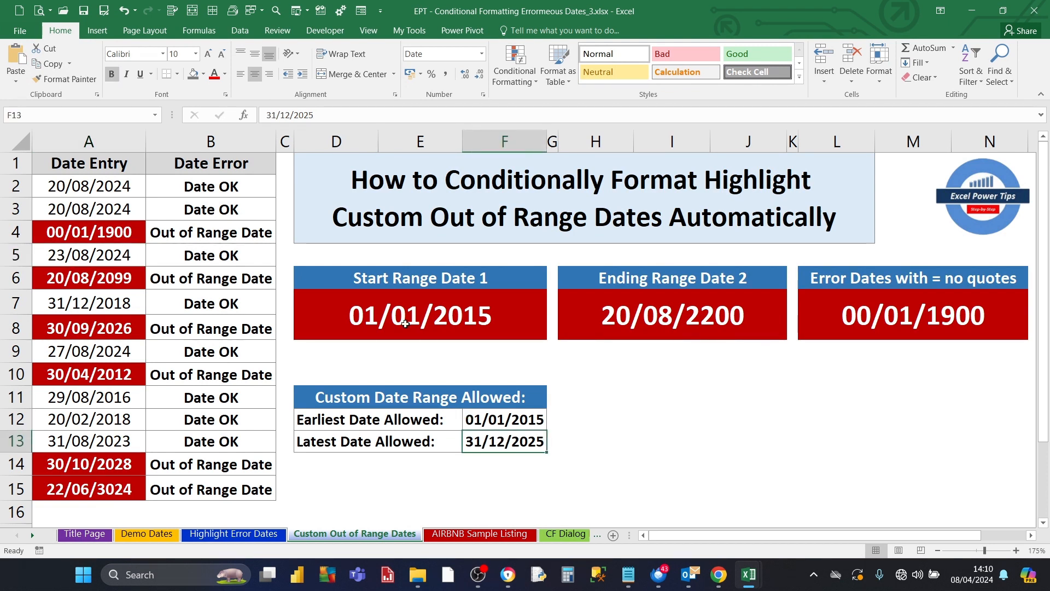
pyautogui.click(325, 120)
pyautogui.press('BackSpace')
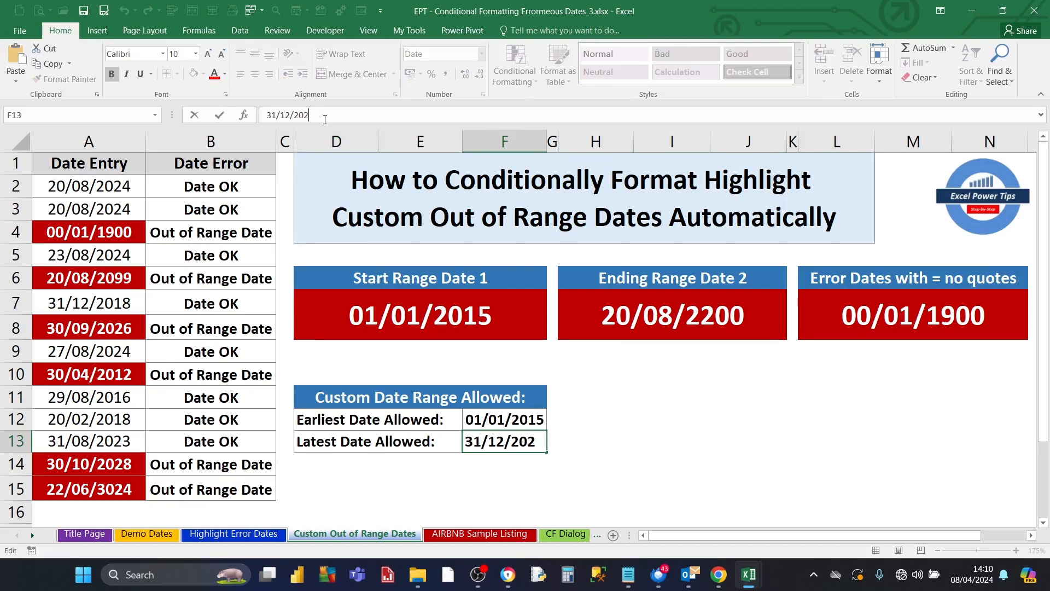
pyautogui.write('0')
pyautogui.press('Return')
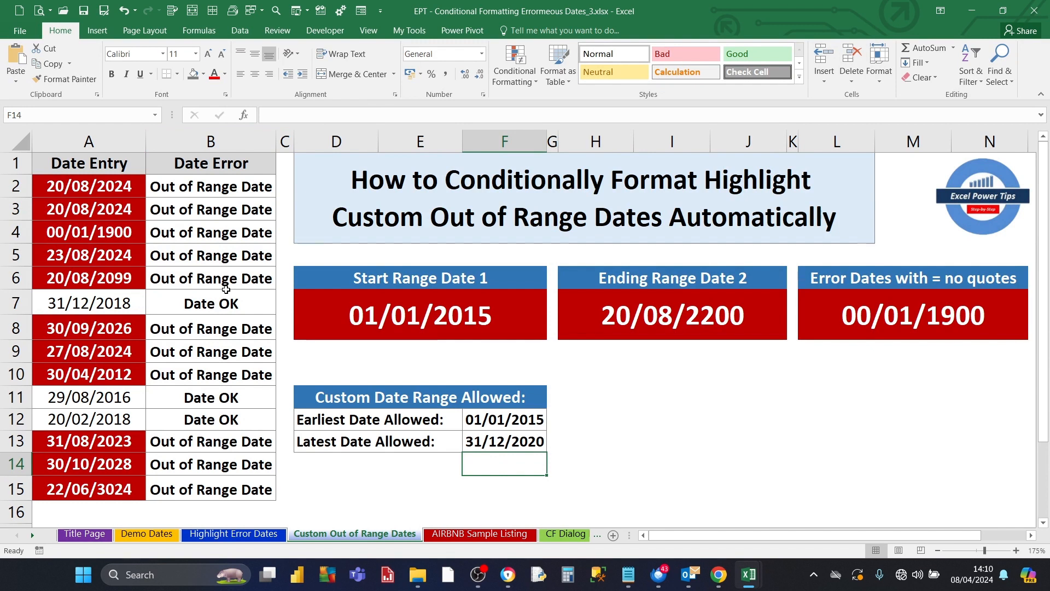
pyautogui.click(332, 419)
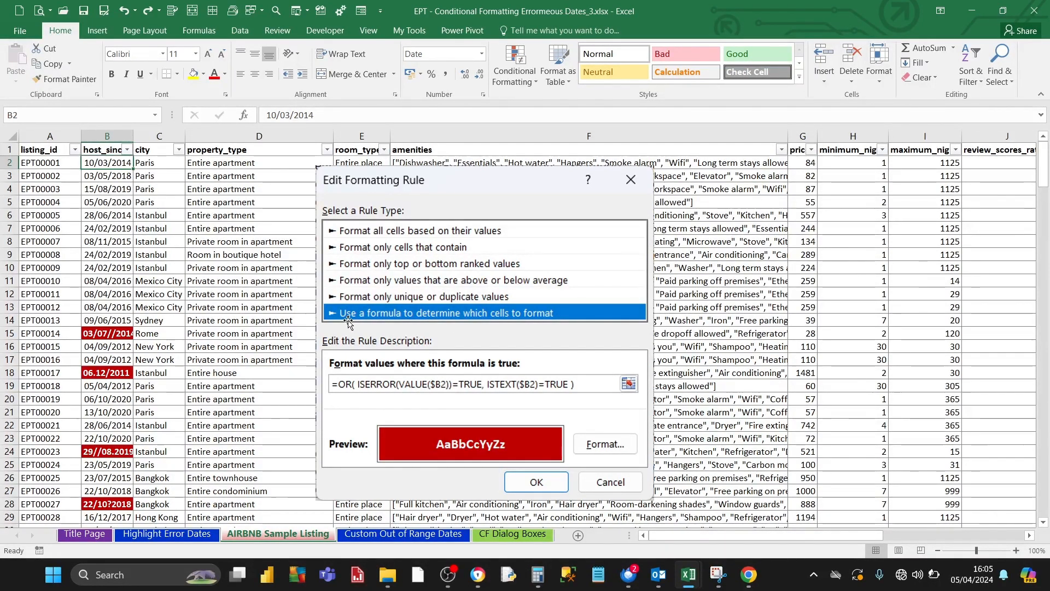
# On the AIRBNB Sample Listing sheet, nudge the formatting rule picture aside and filter the host_since column by the red cell colour
pyautogui.moveTo(417, 230); pyautogui.dragTo(406, 231)
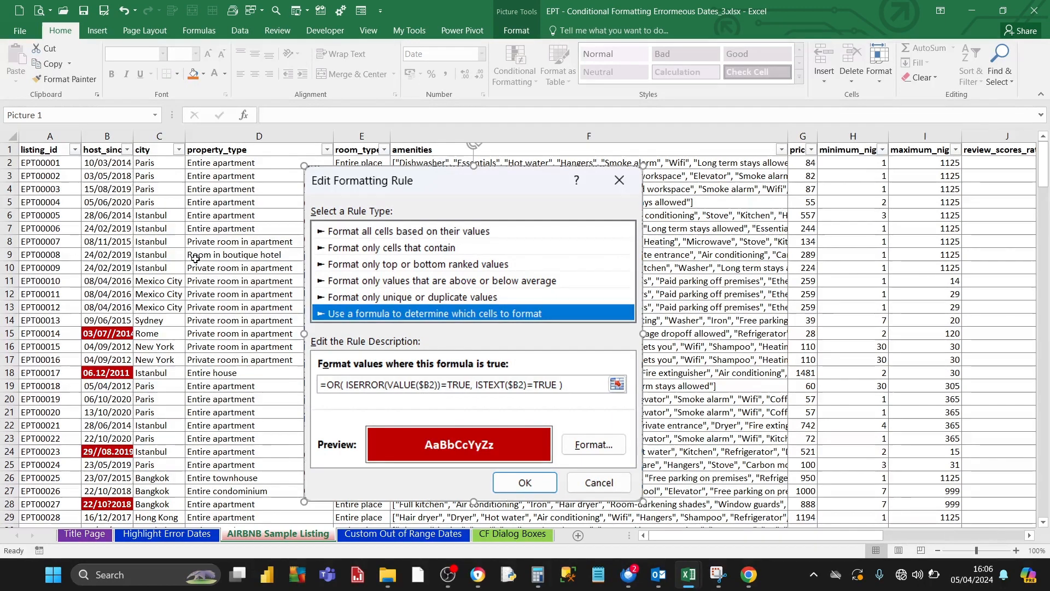
pyautogui.click(124, 164)
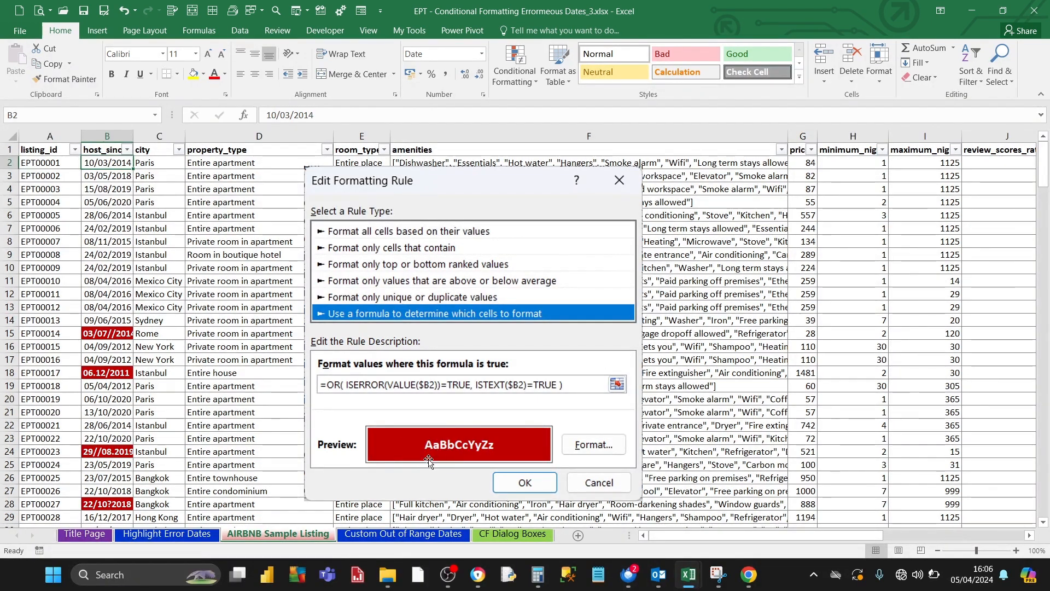
pyautogui.click(127, 150)
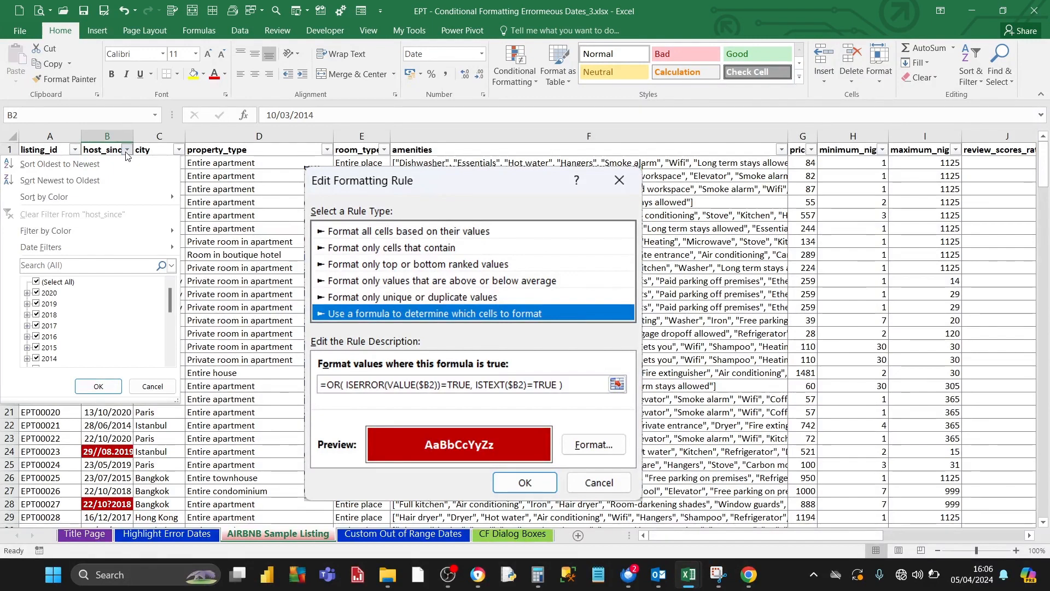
pyautogui.moveTo(90, 233)
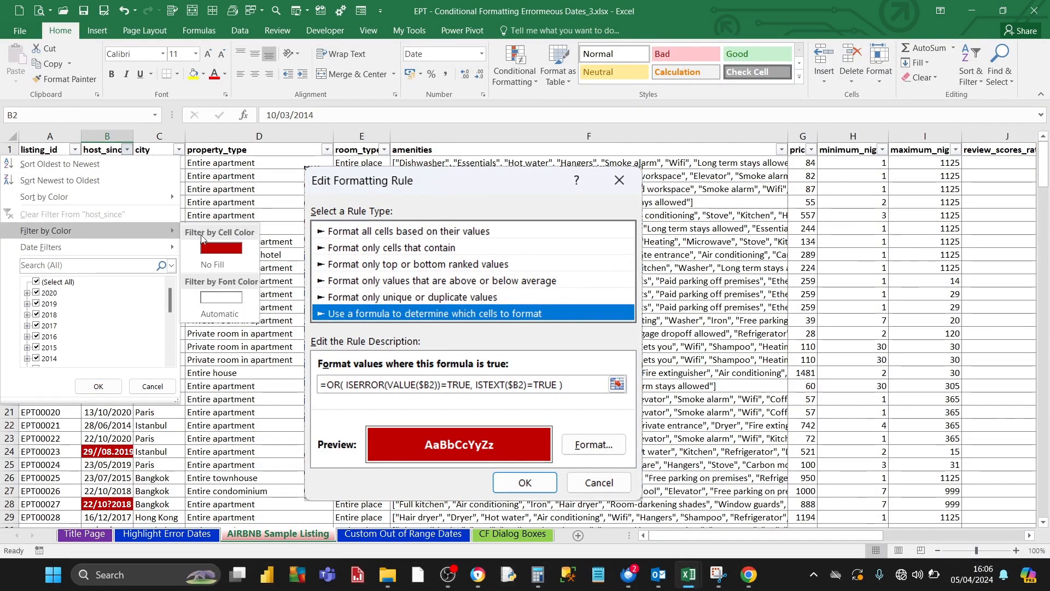
pyautogui.click(219, 248)
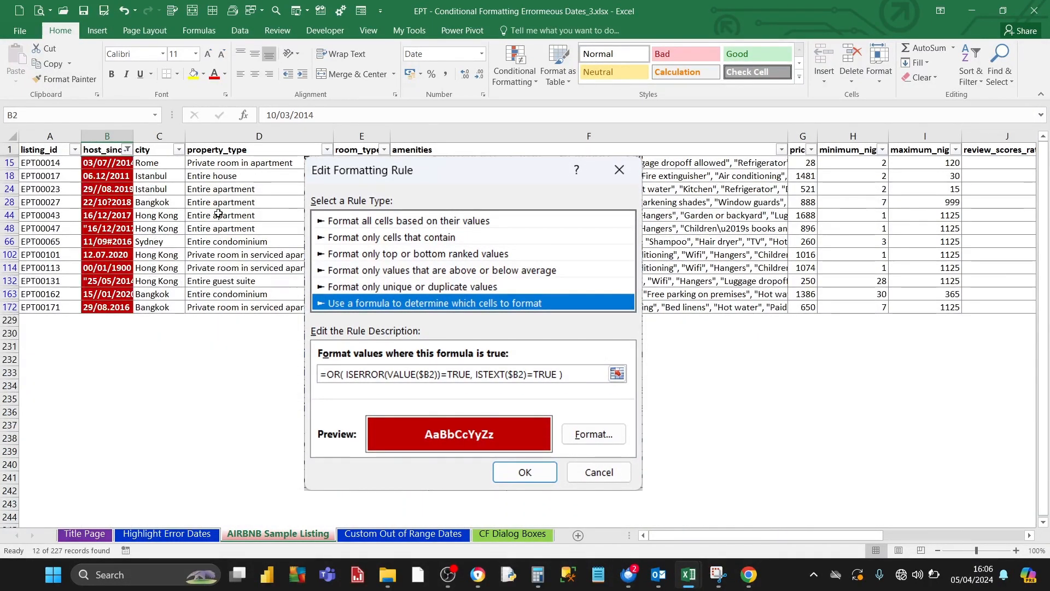